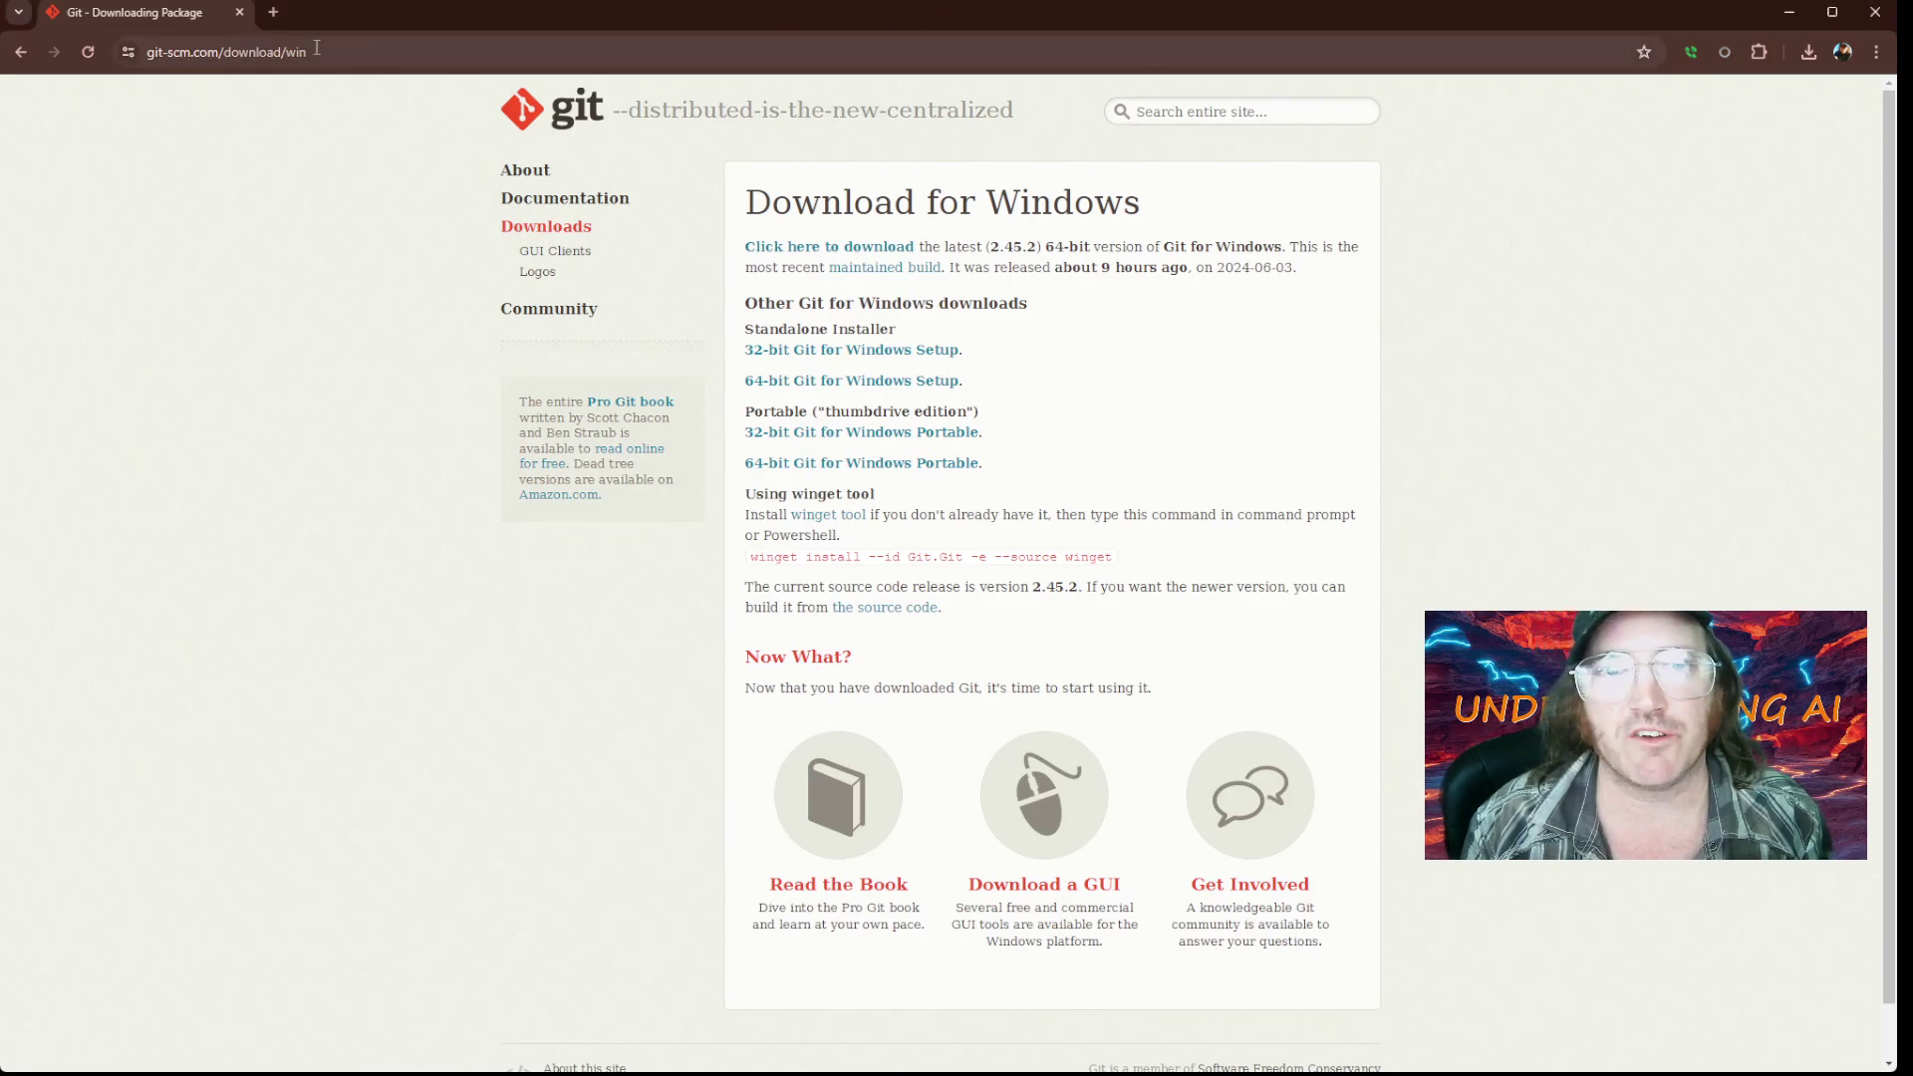
- Search Google for 'git download' in a new tab and open the git-scm.com Downloads page
click(273, 12)
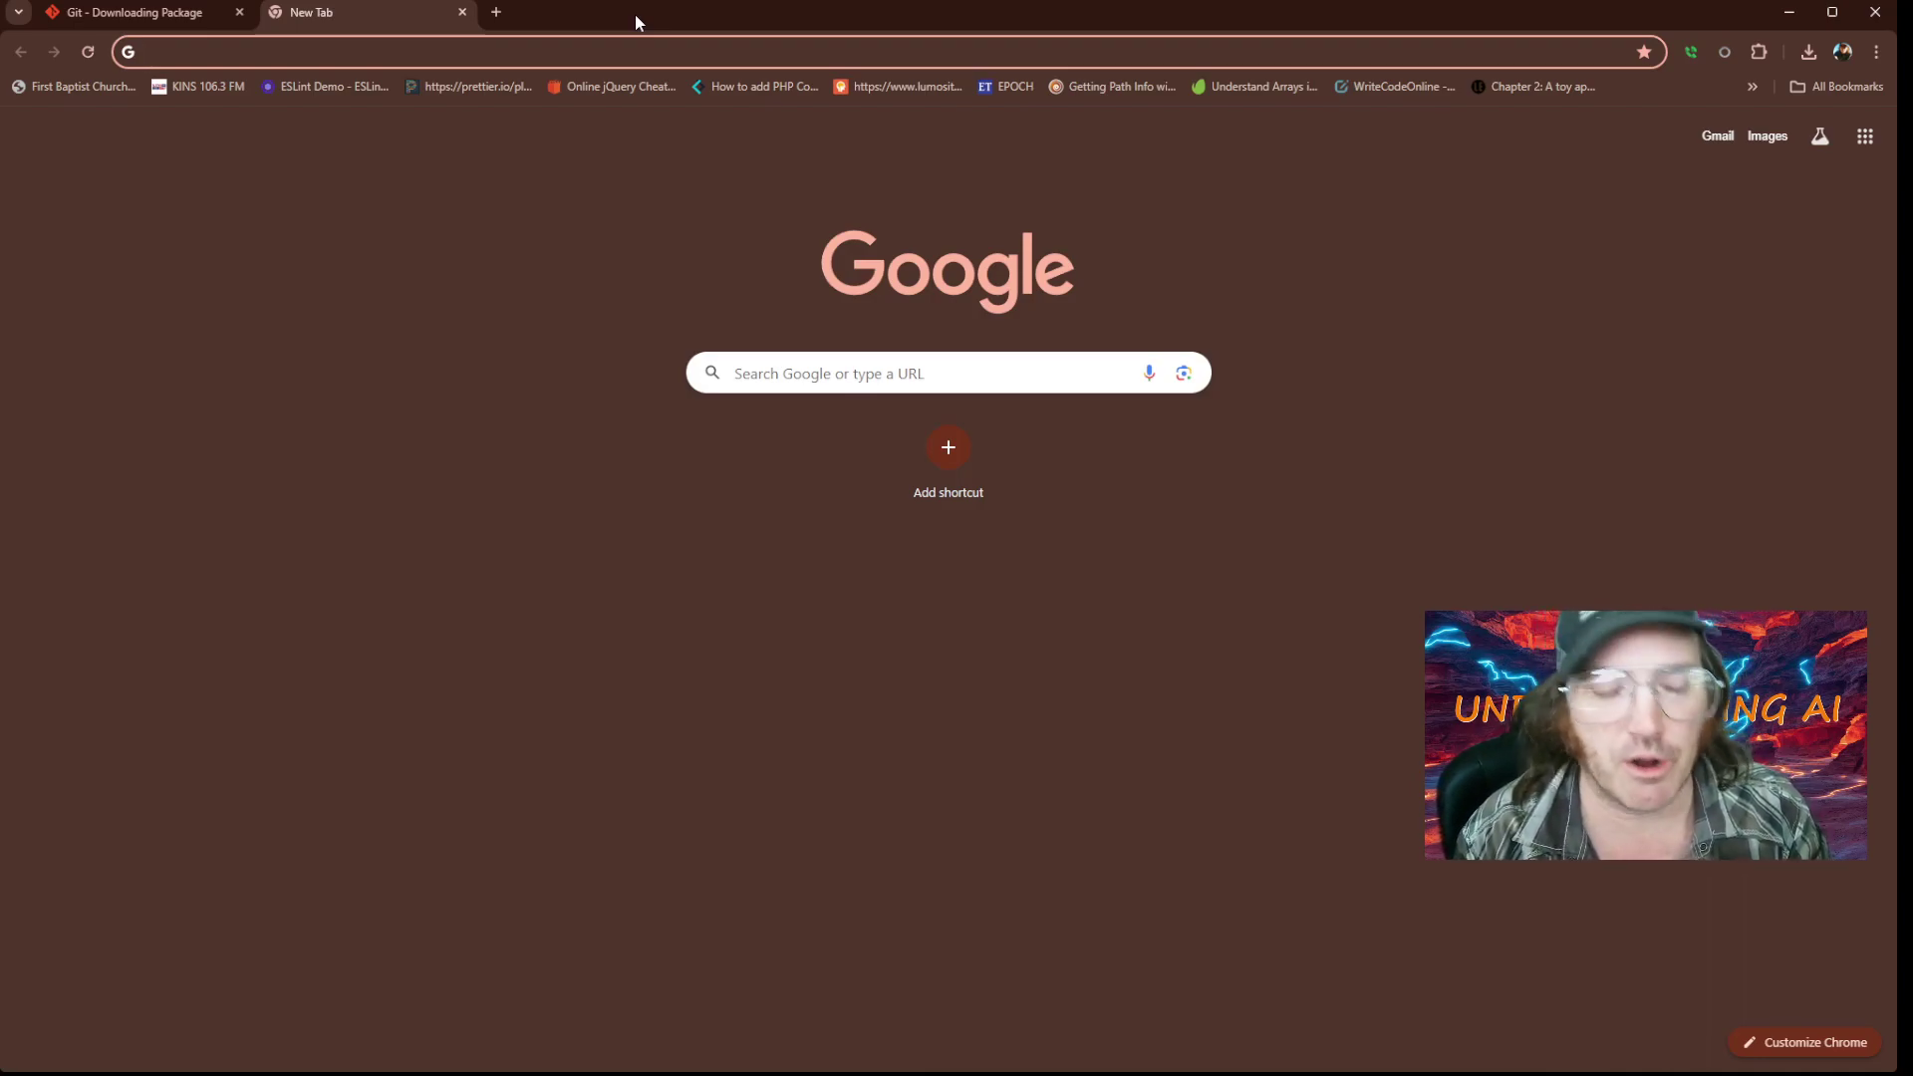
text(git )
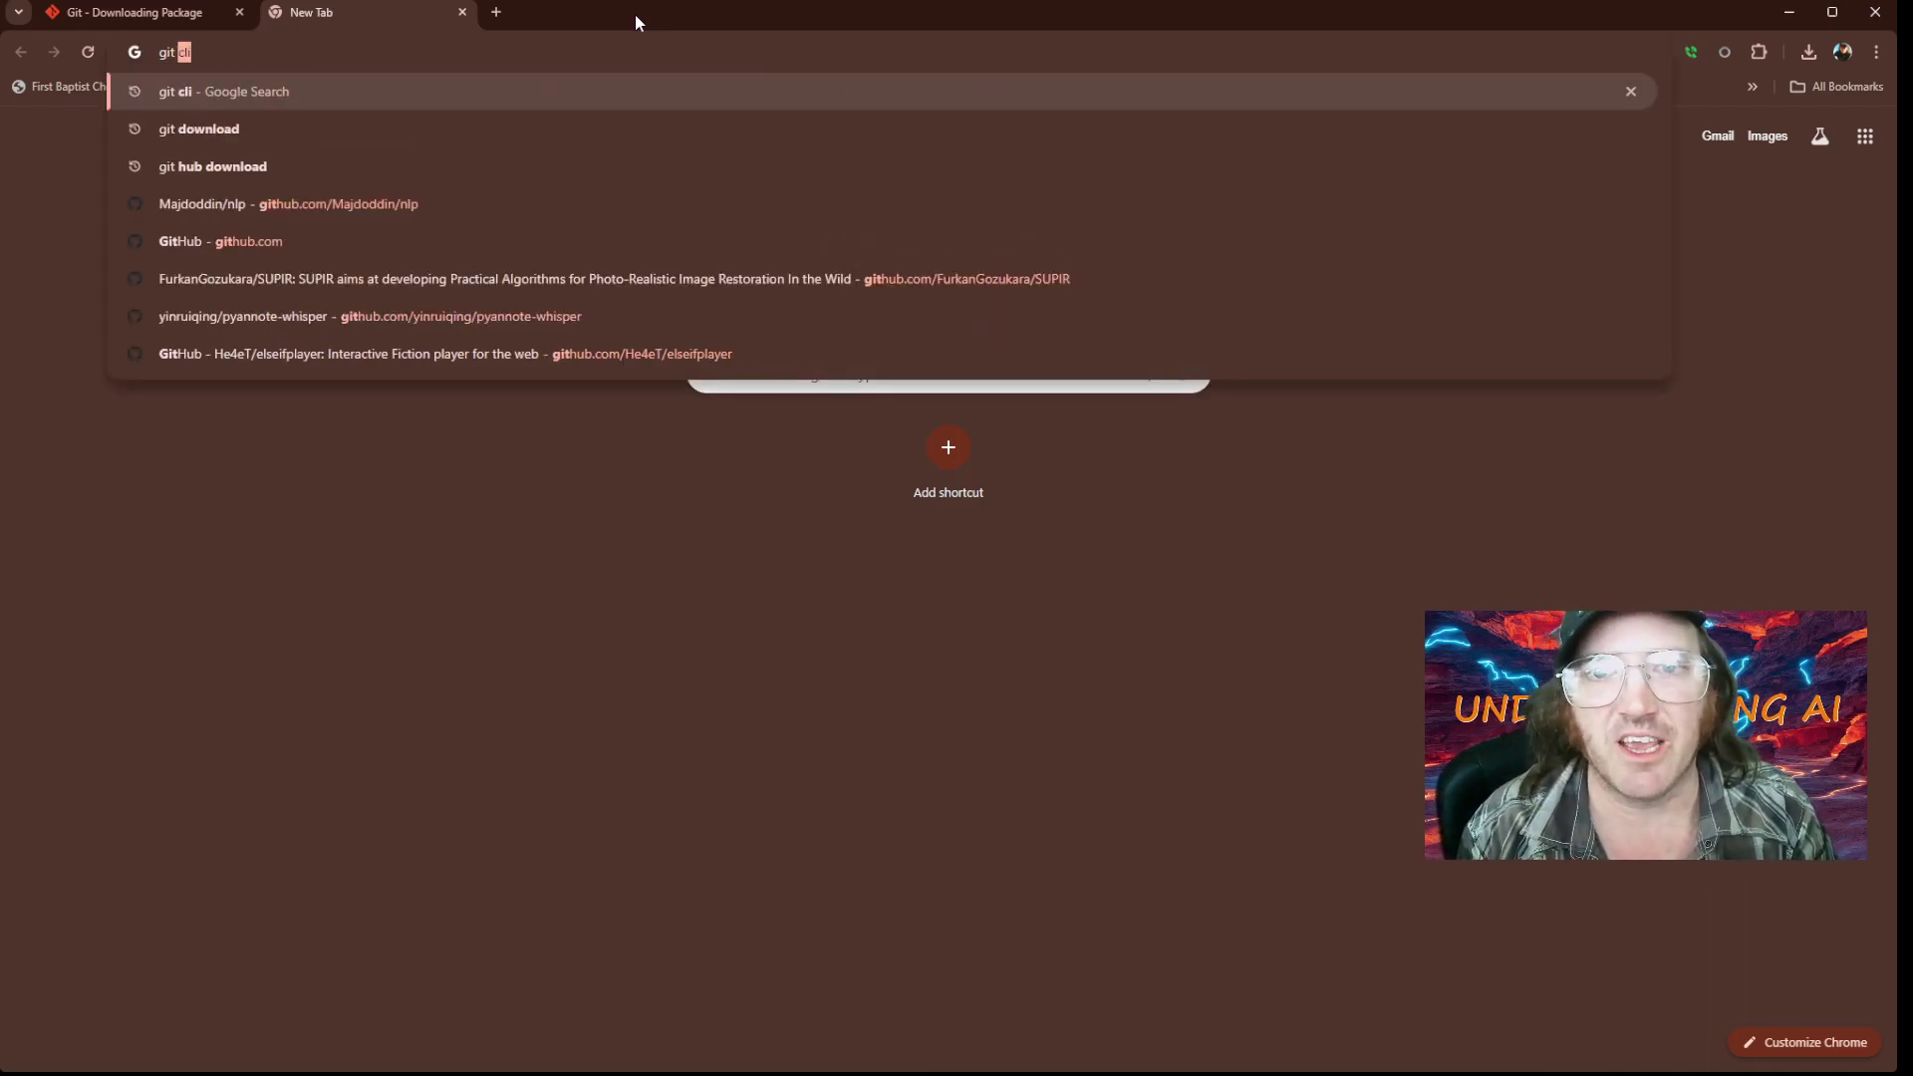
text(download)
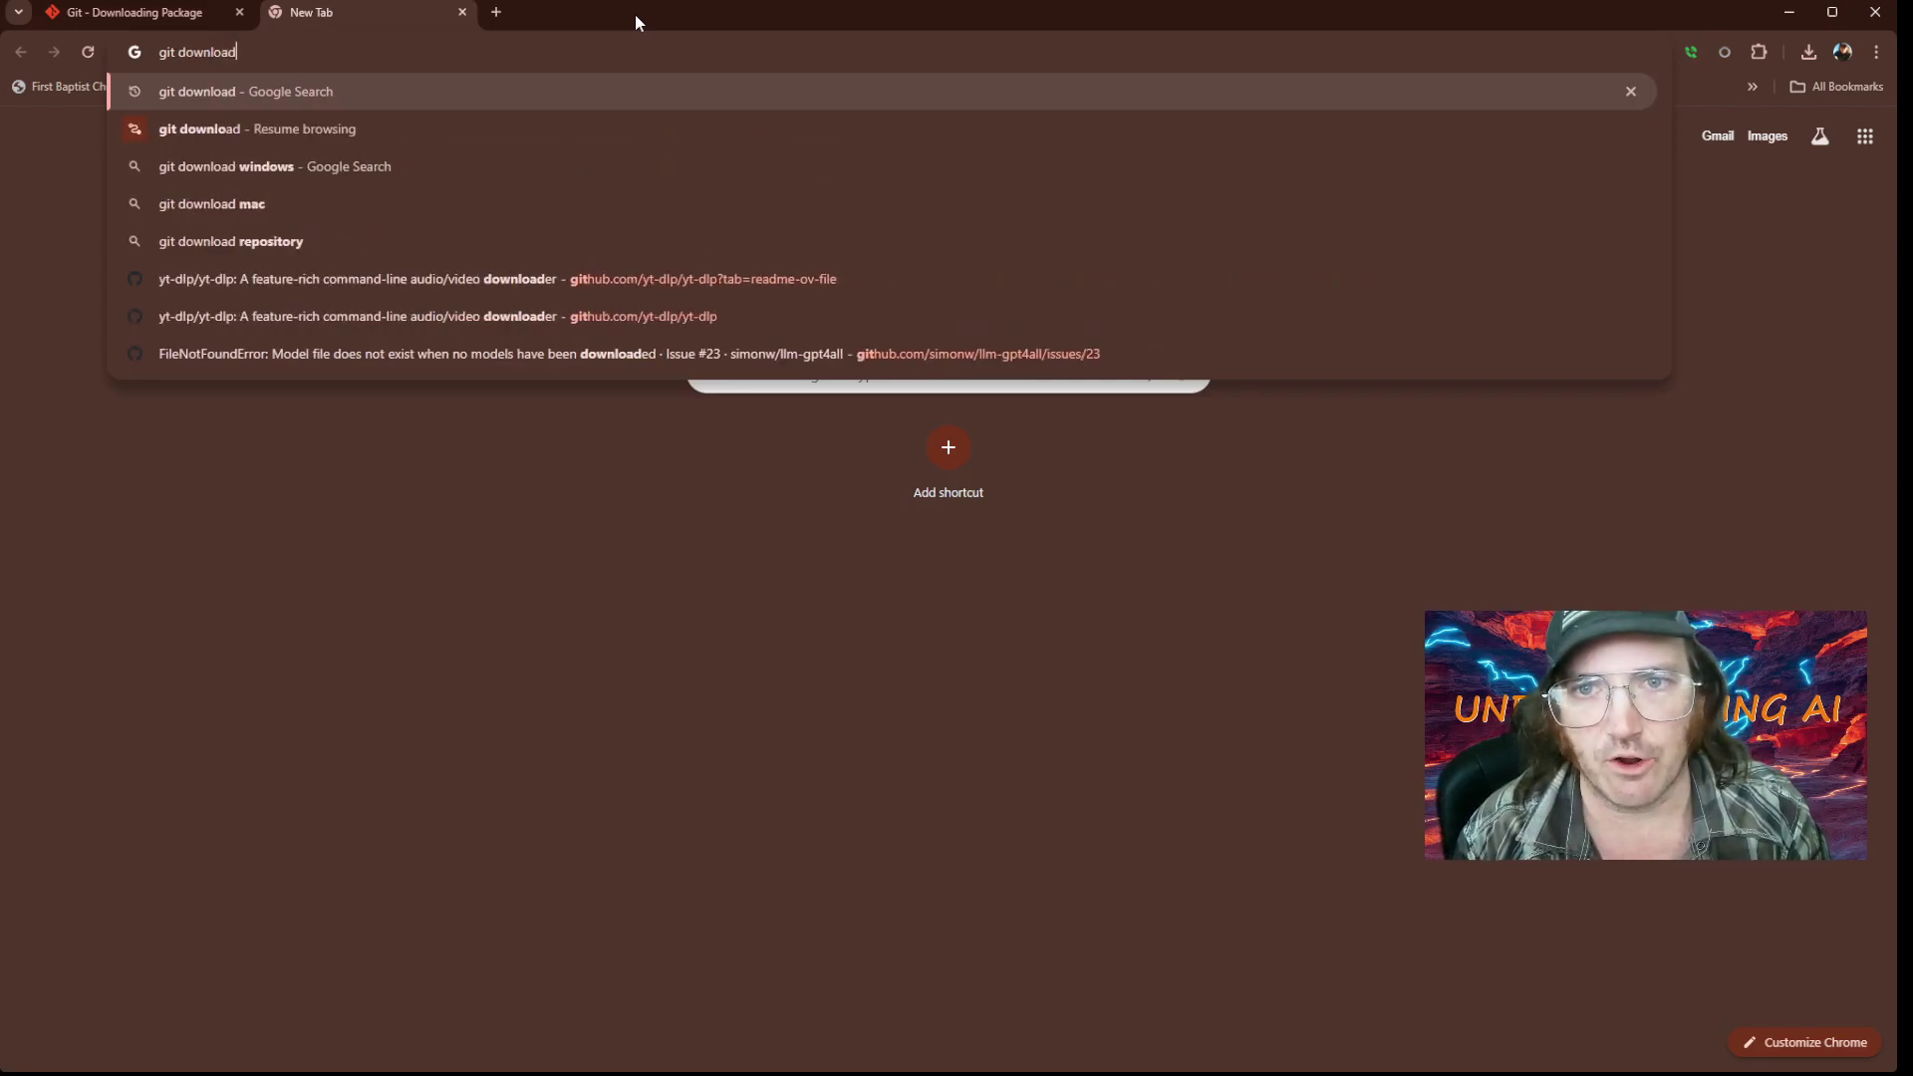
key(Return)
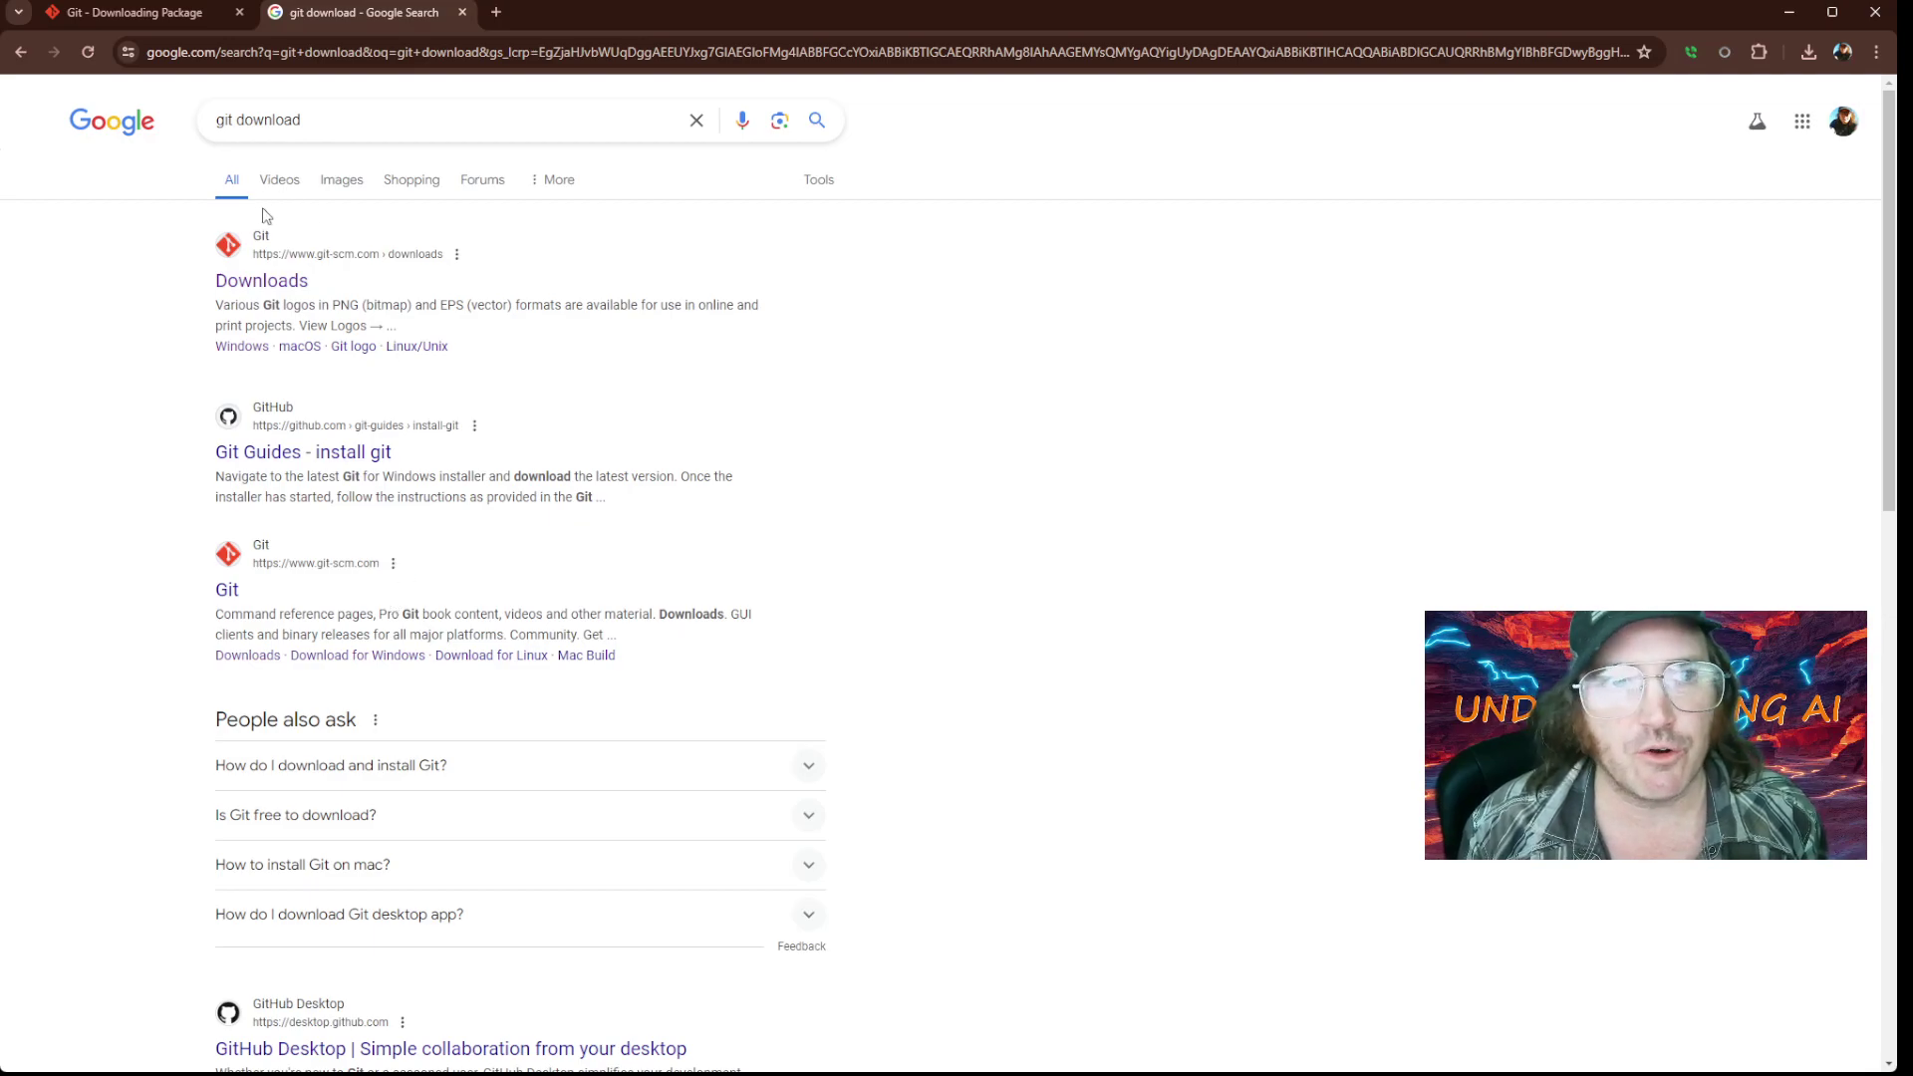
click(287, 289)
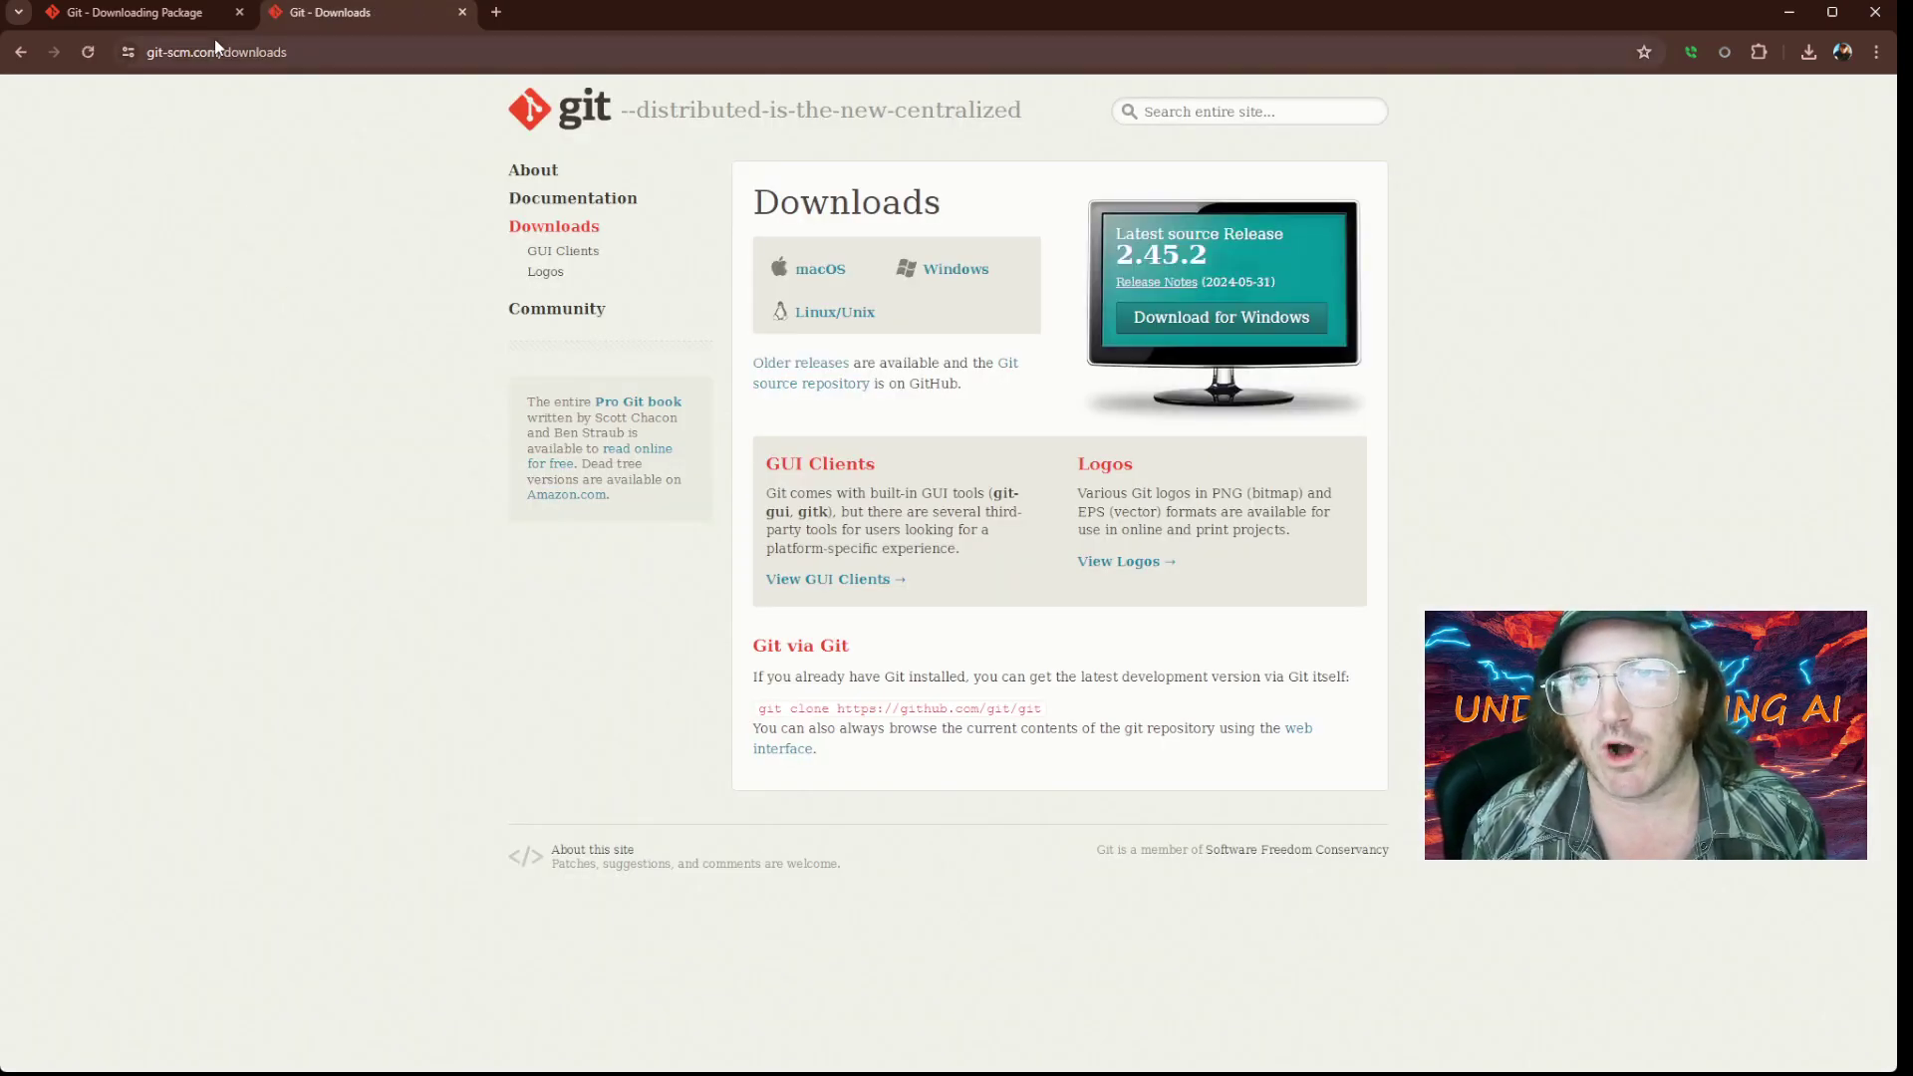
- Follow the Windows link to the Git 2.45.2 Download for Windows page
click(954, 269)
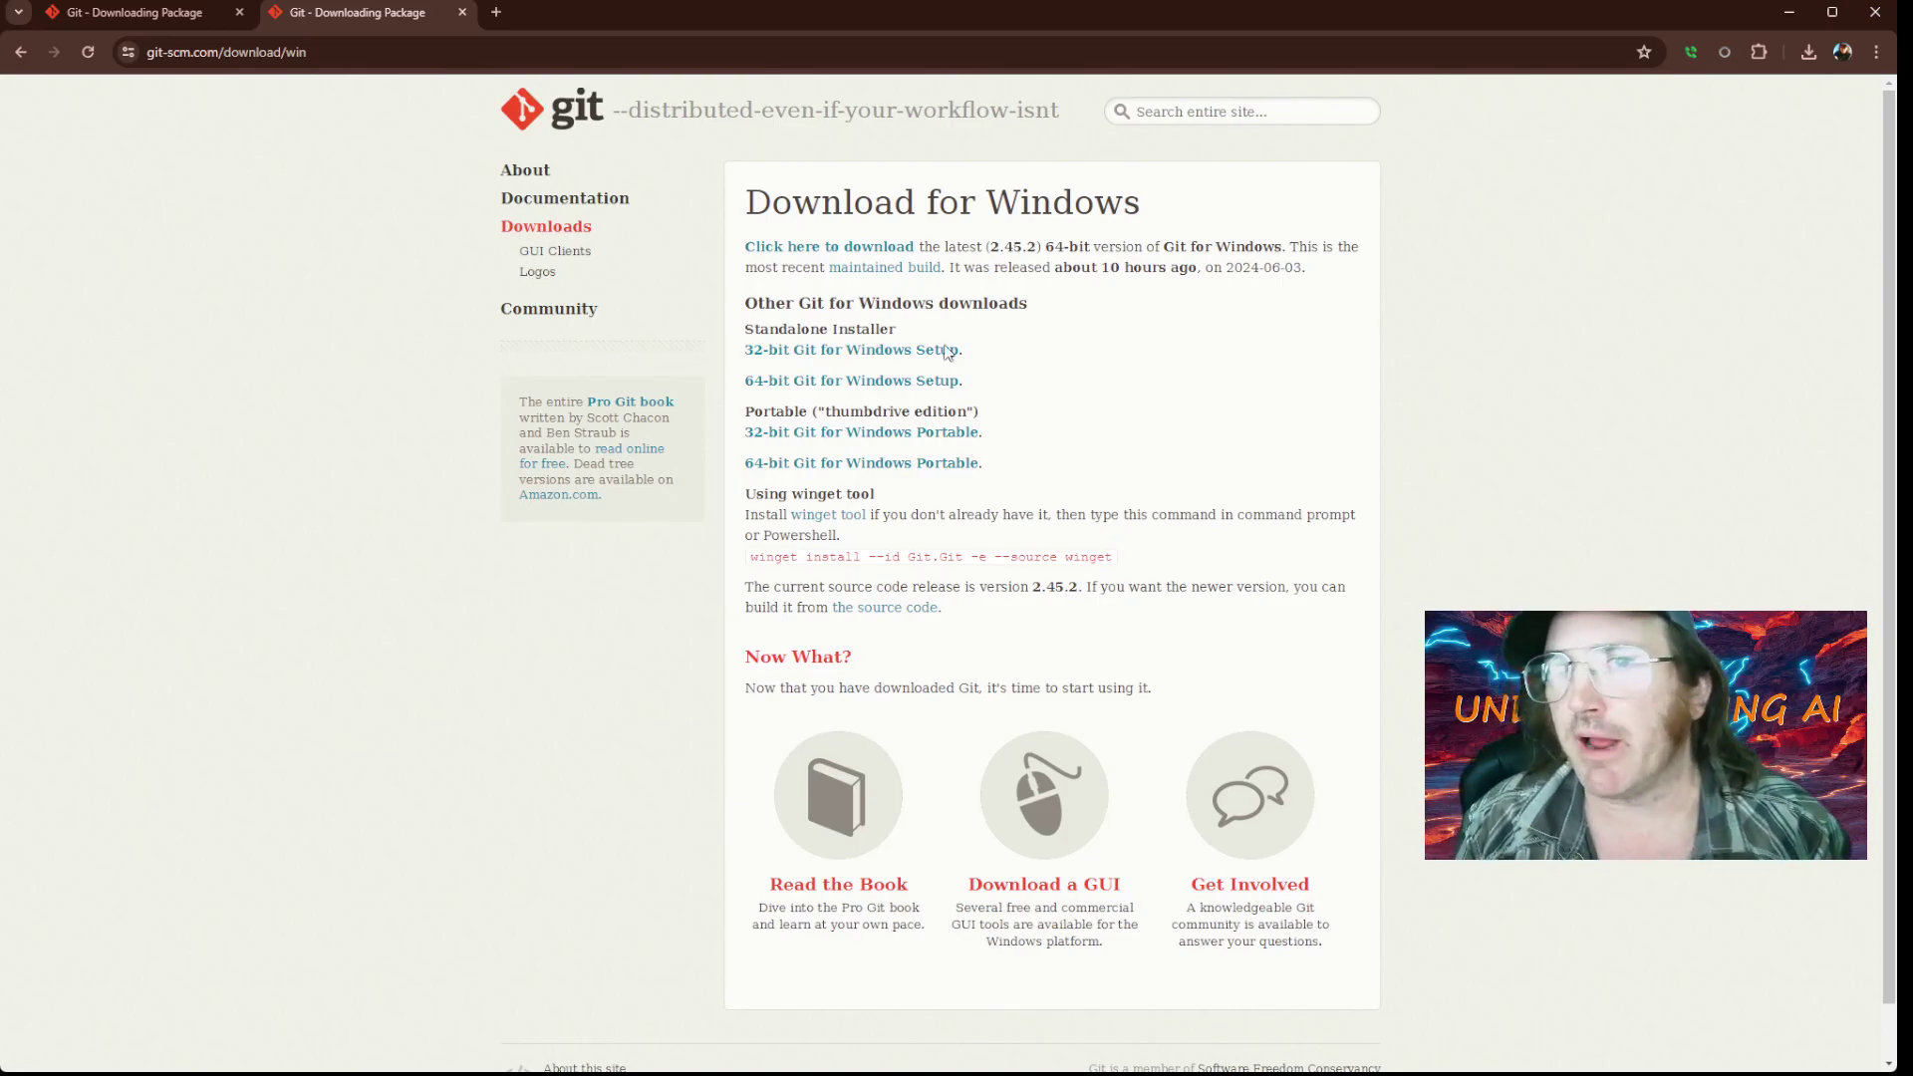
- Search 'git hub' in a new tab and reach the GitHub Desktop download page via GitHub Docs
click(496, 13)
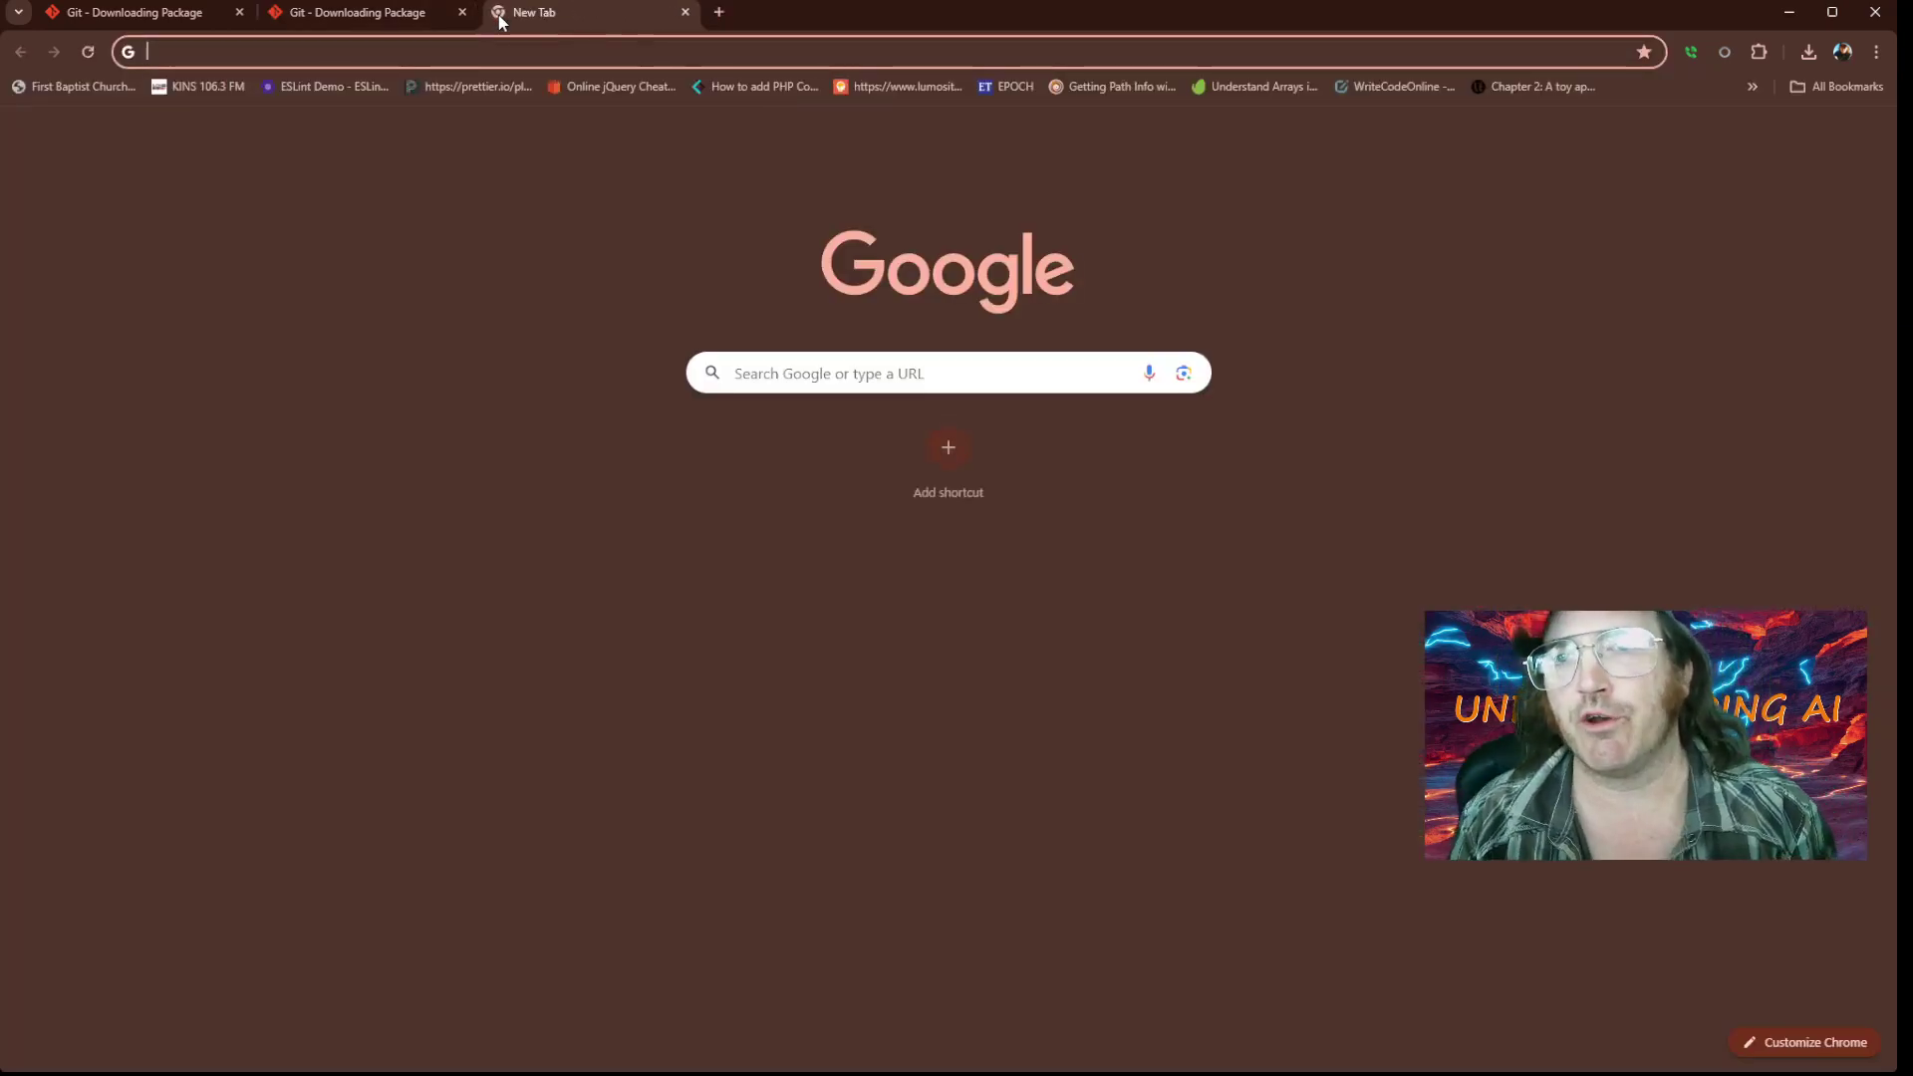
text(git hub)
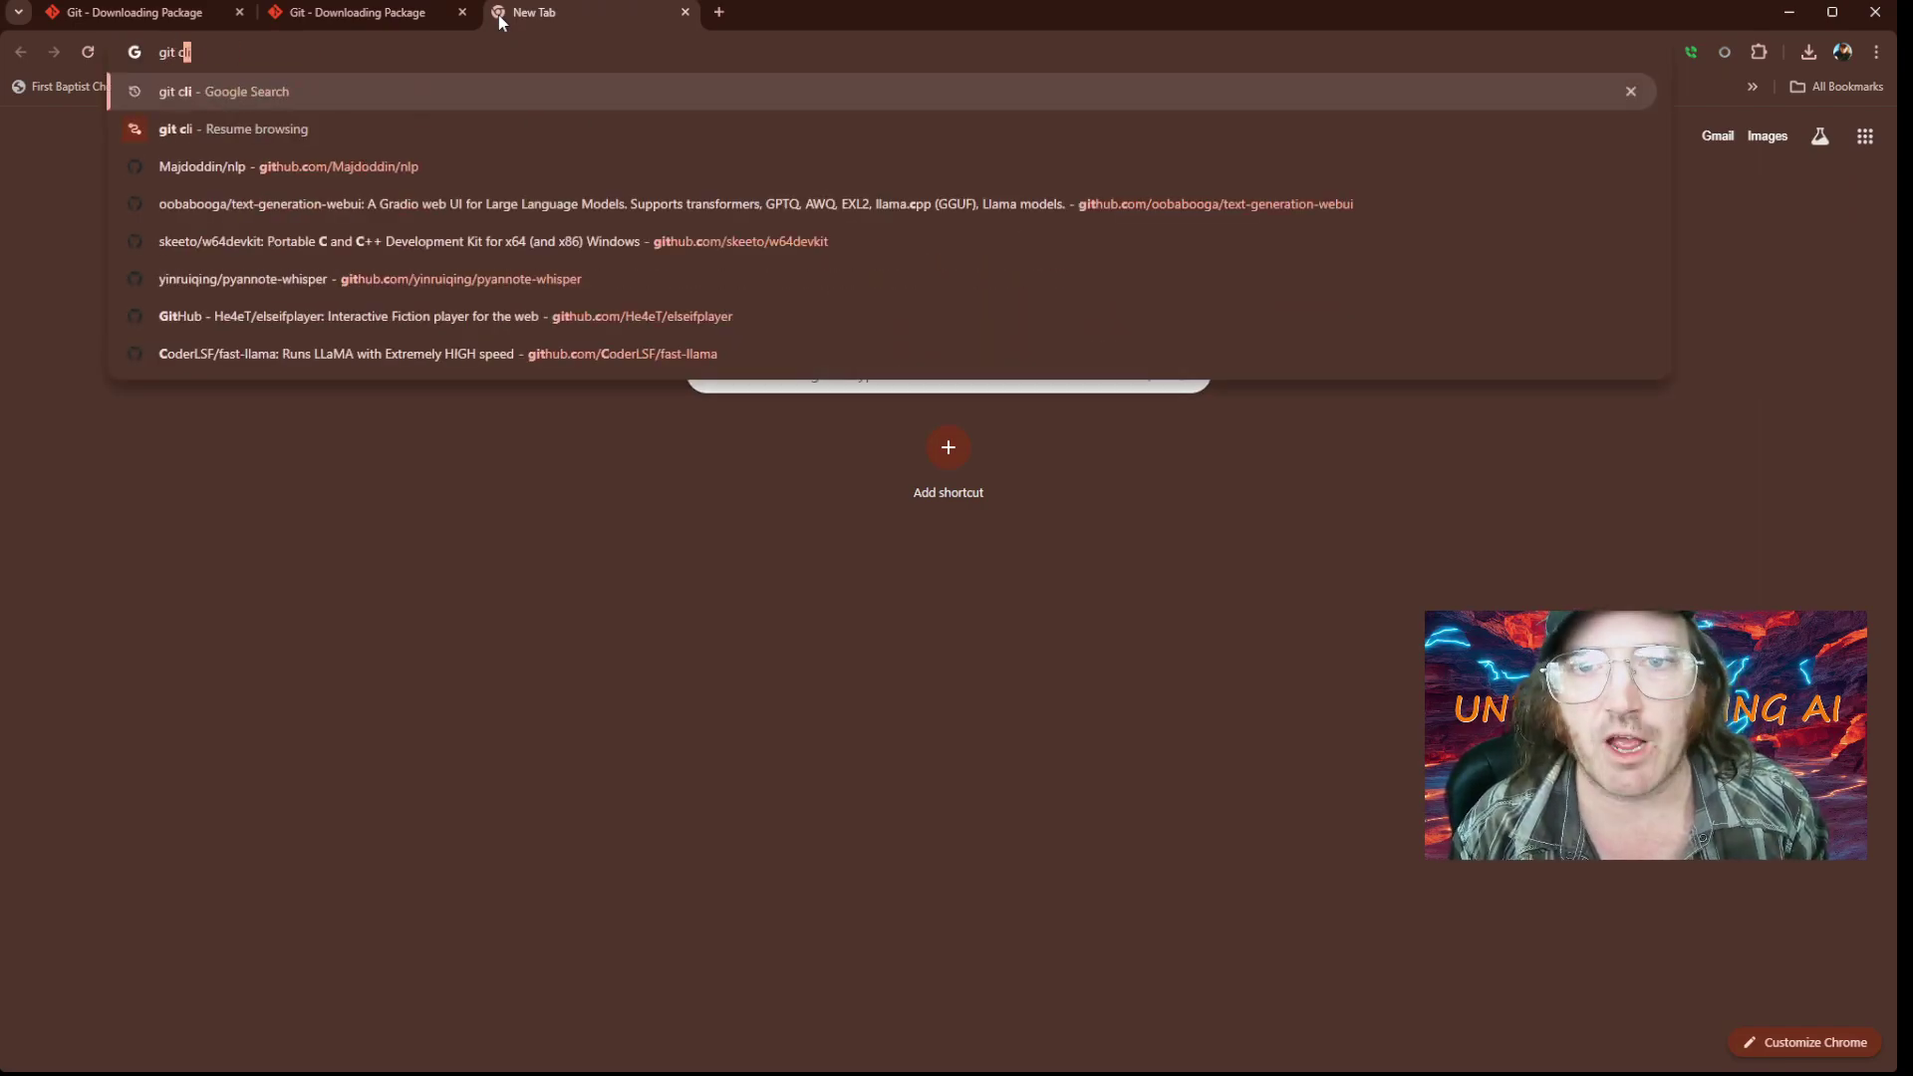
key(Return)
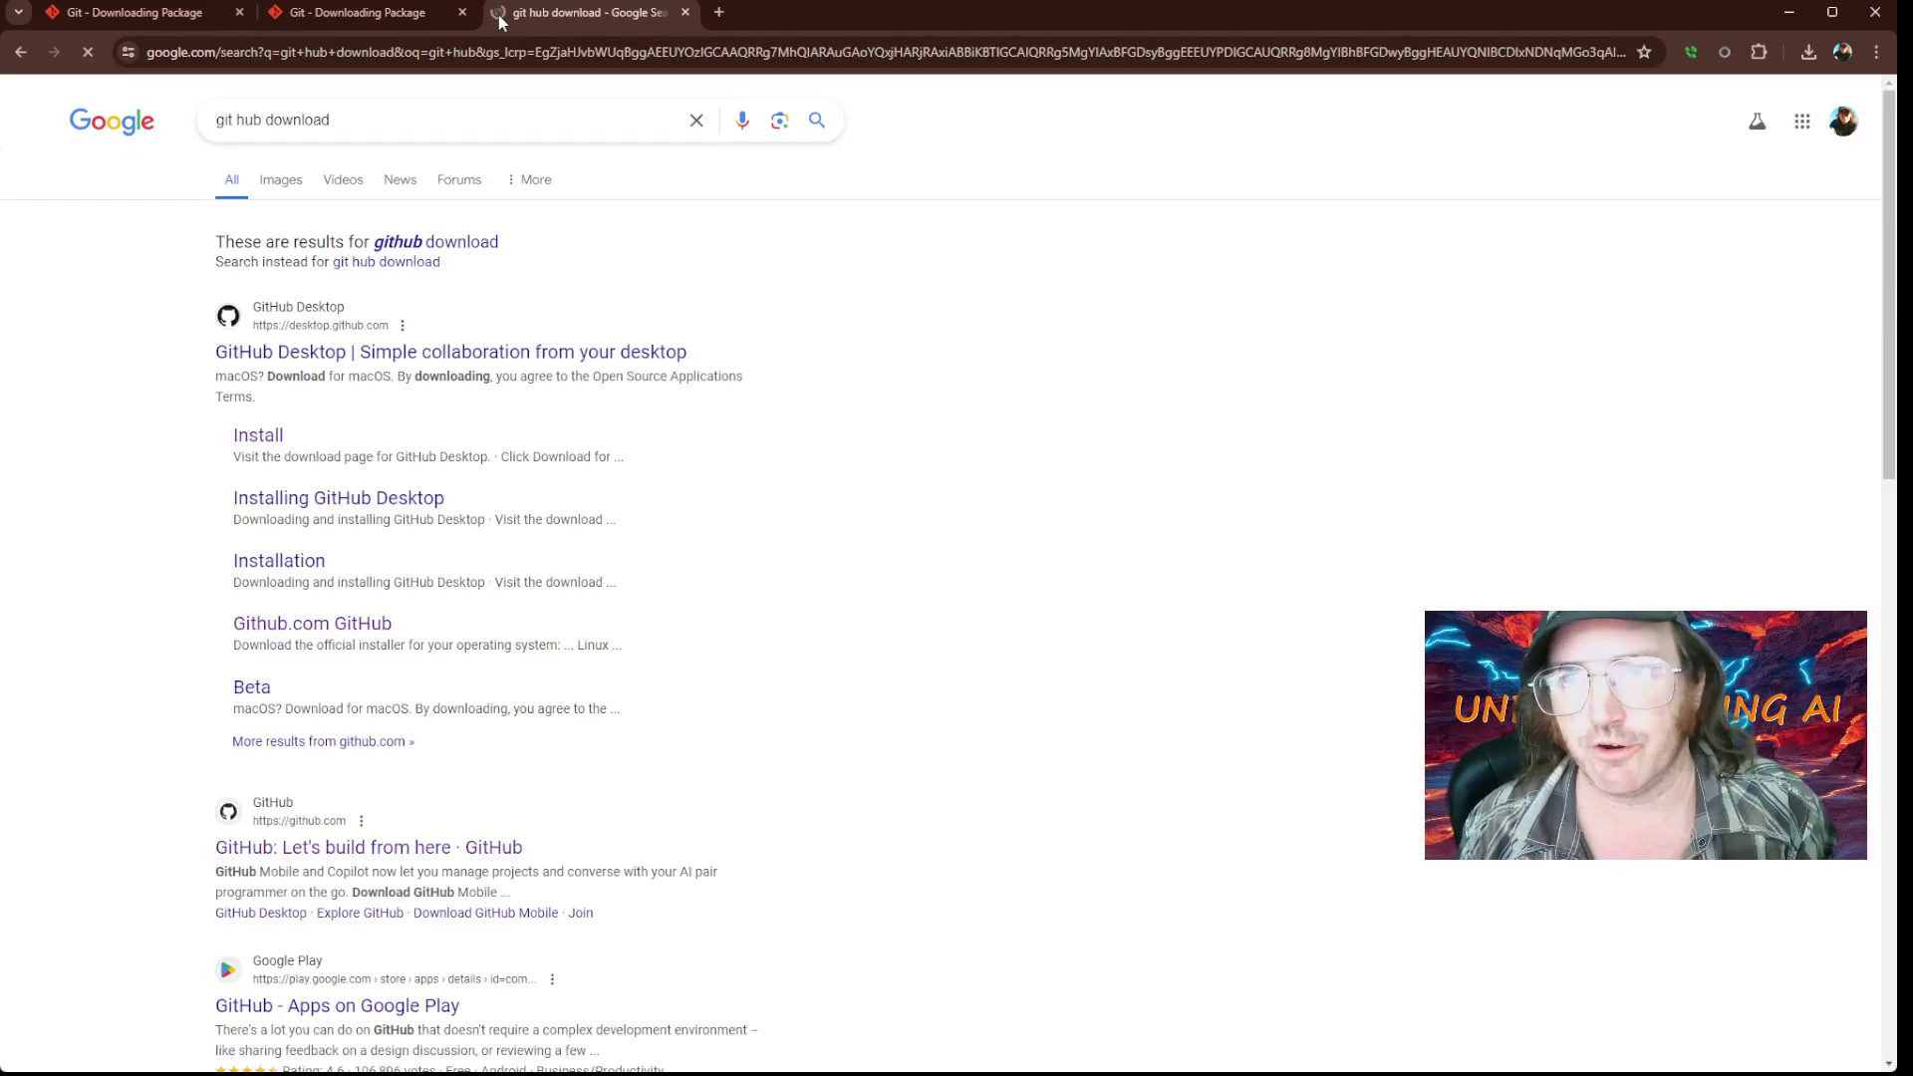
click(266, 438)
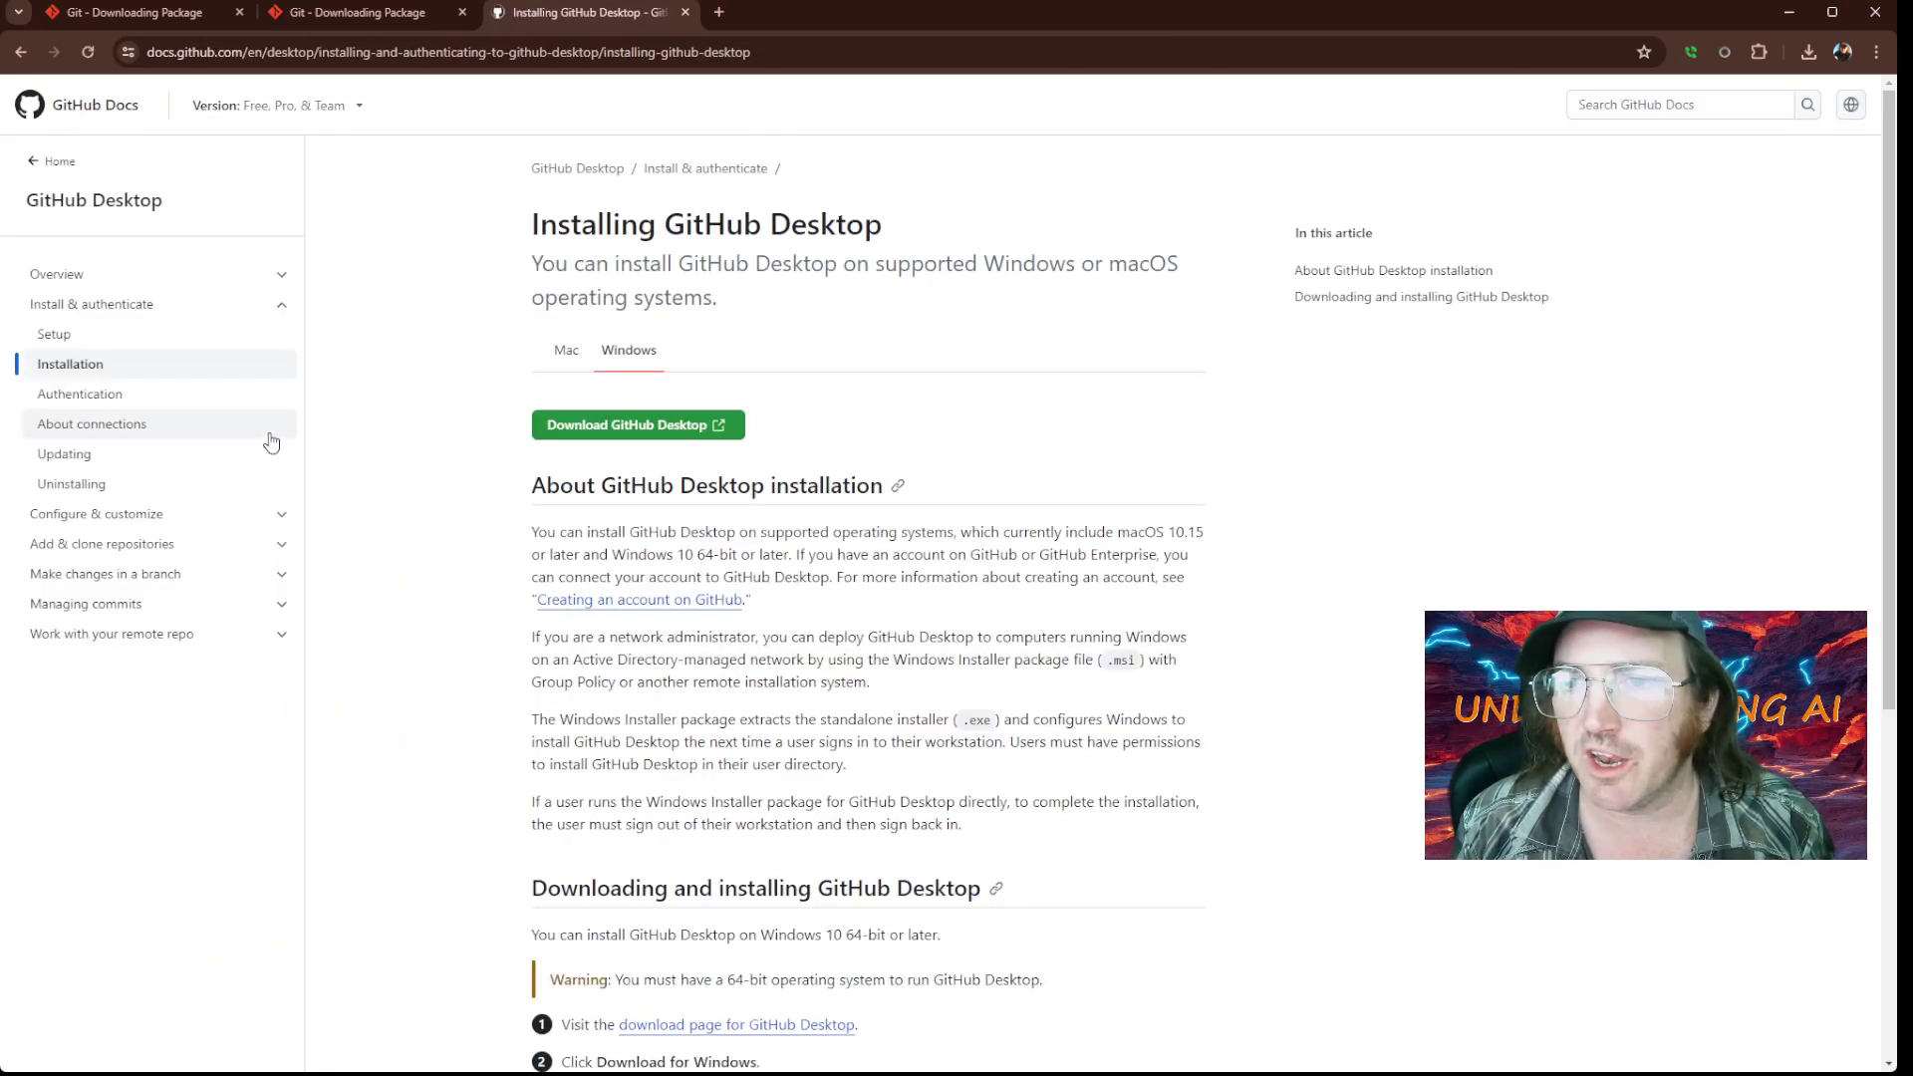
click(609, 428)
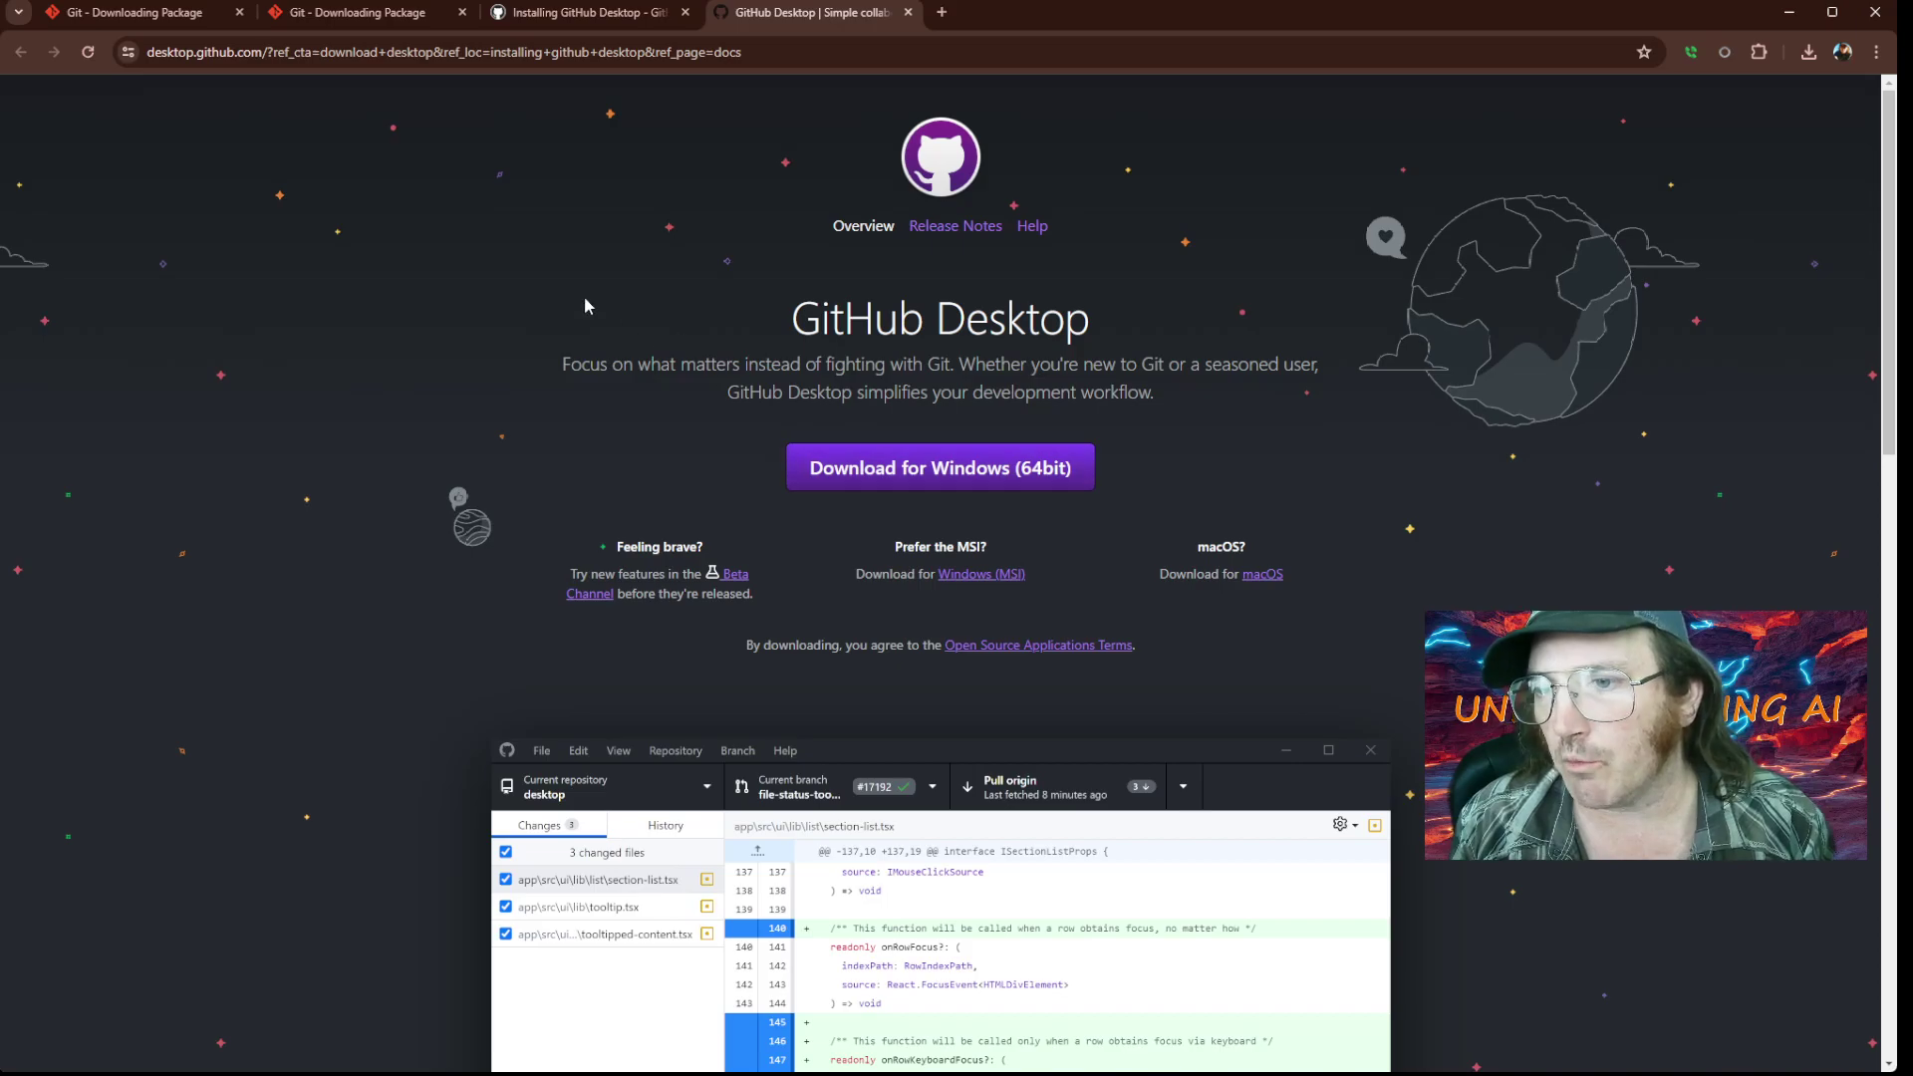
scroll(542, 374, down, 3)
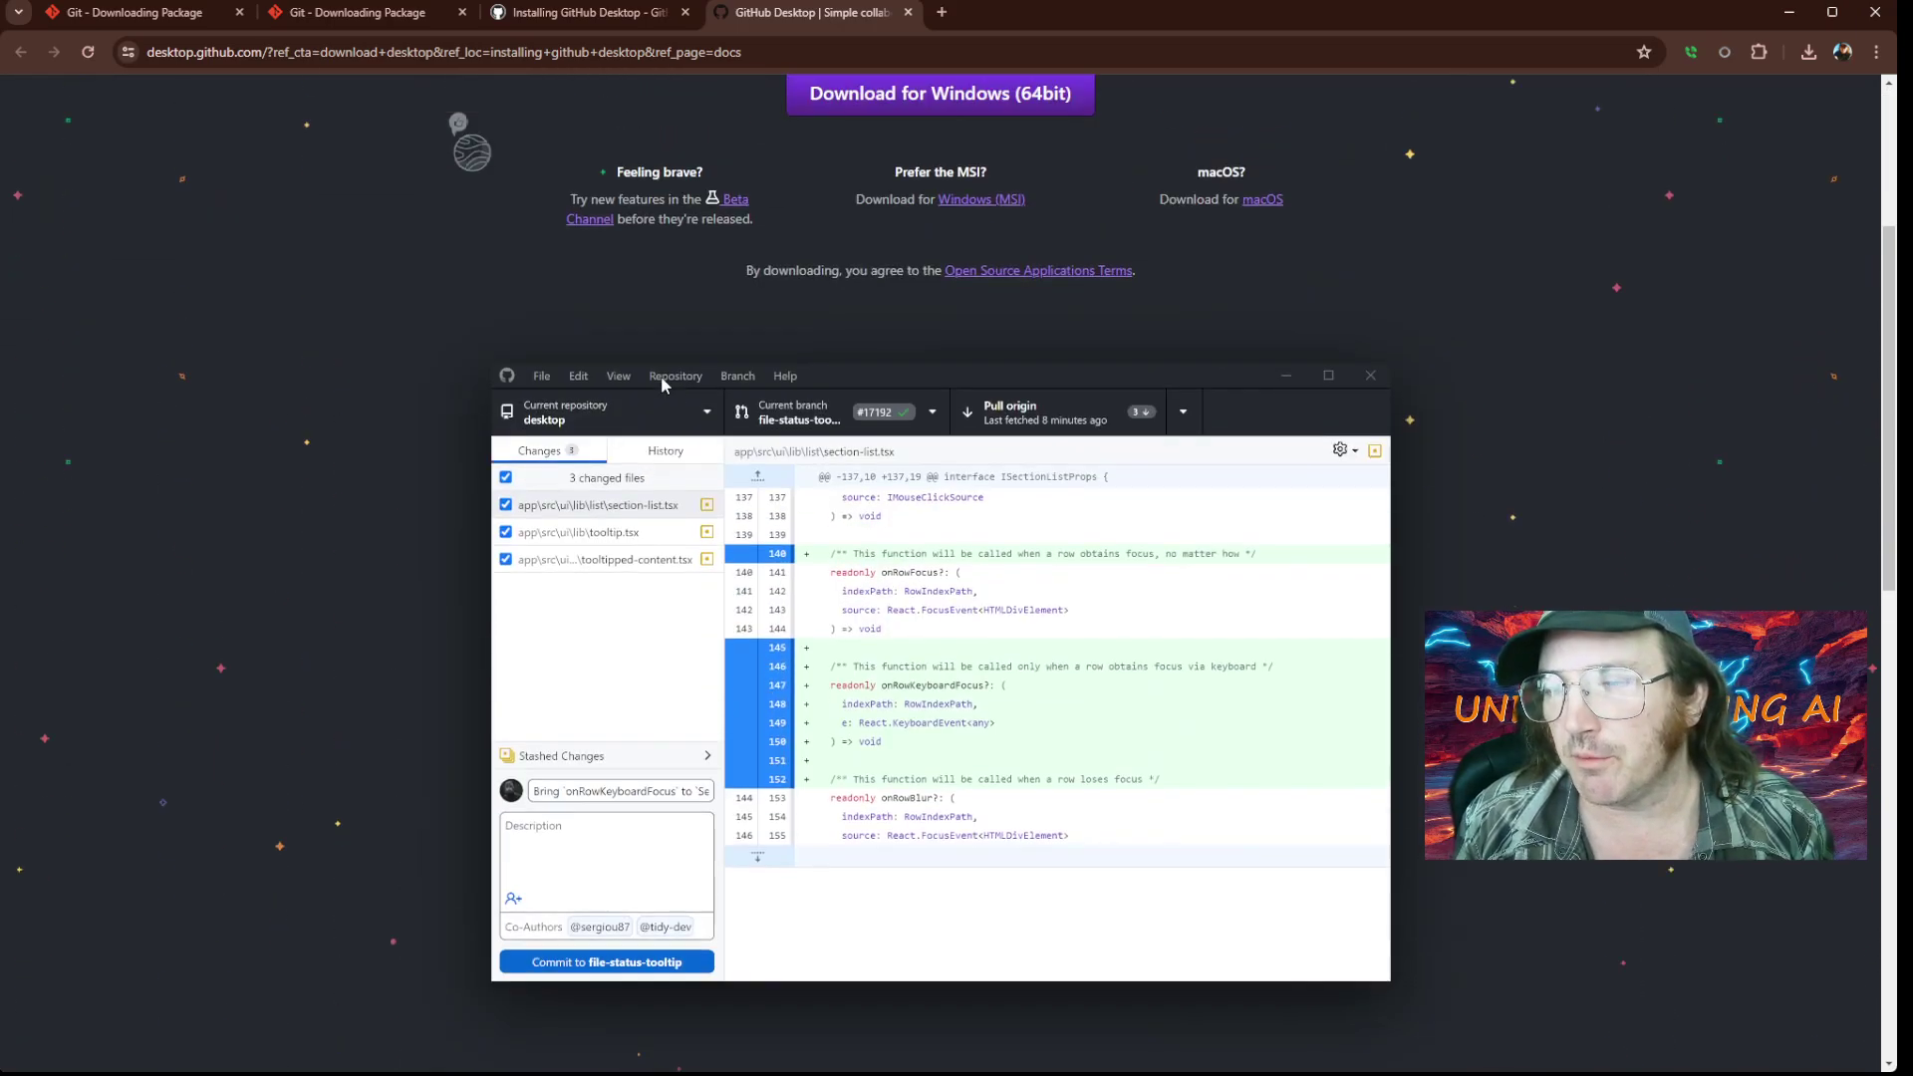
scroll(666, 375, up, 3)
scroll(842, 457, down, 5)
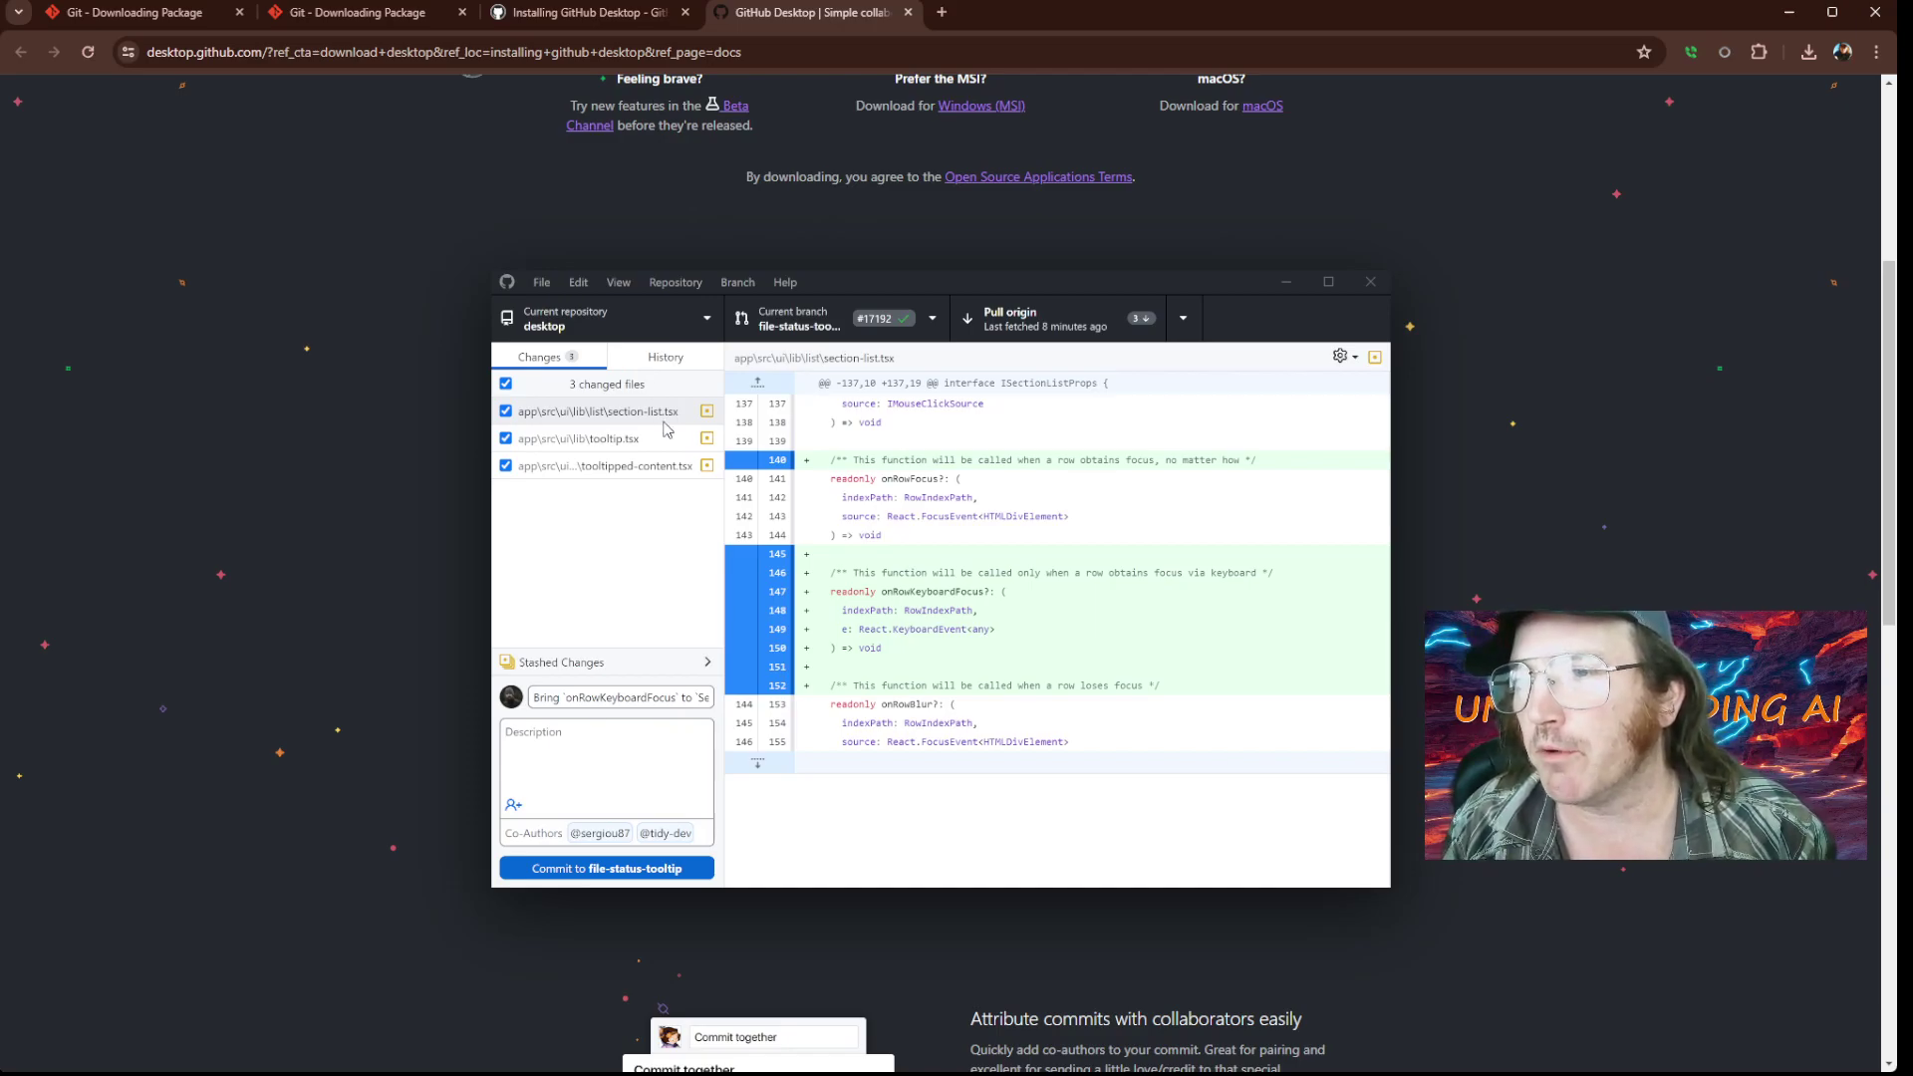
scroll(665, 428, up, 5)
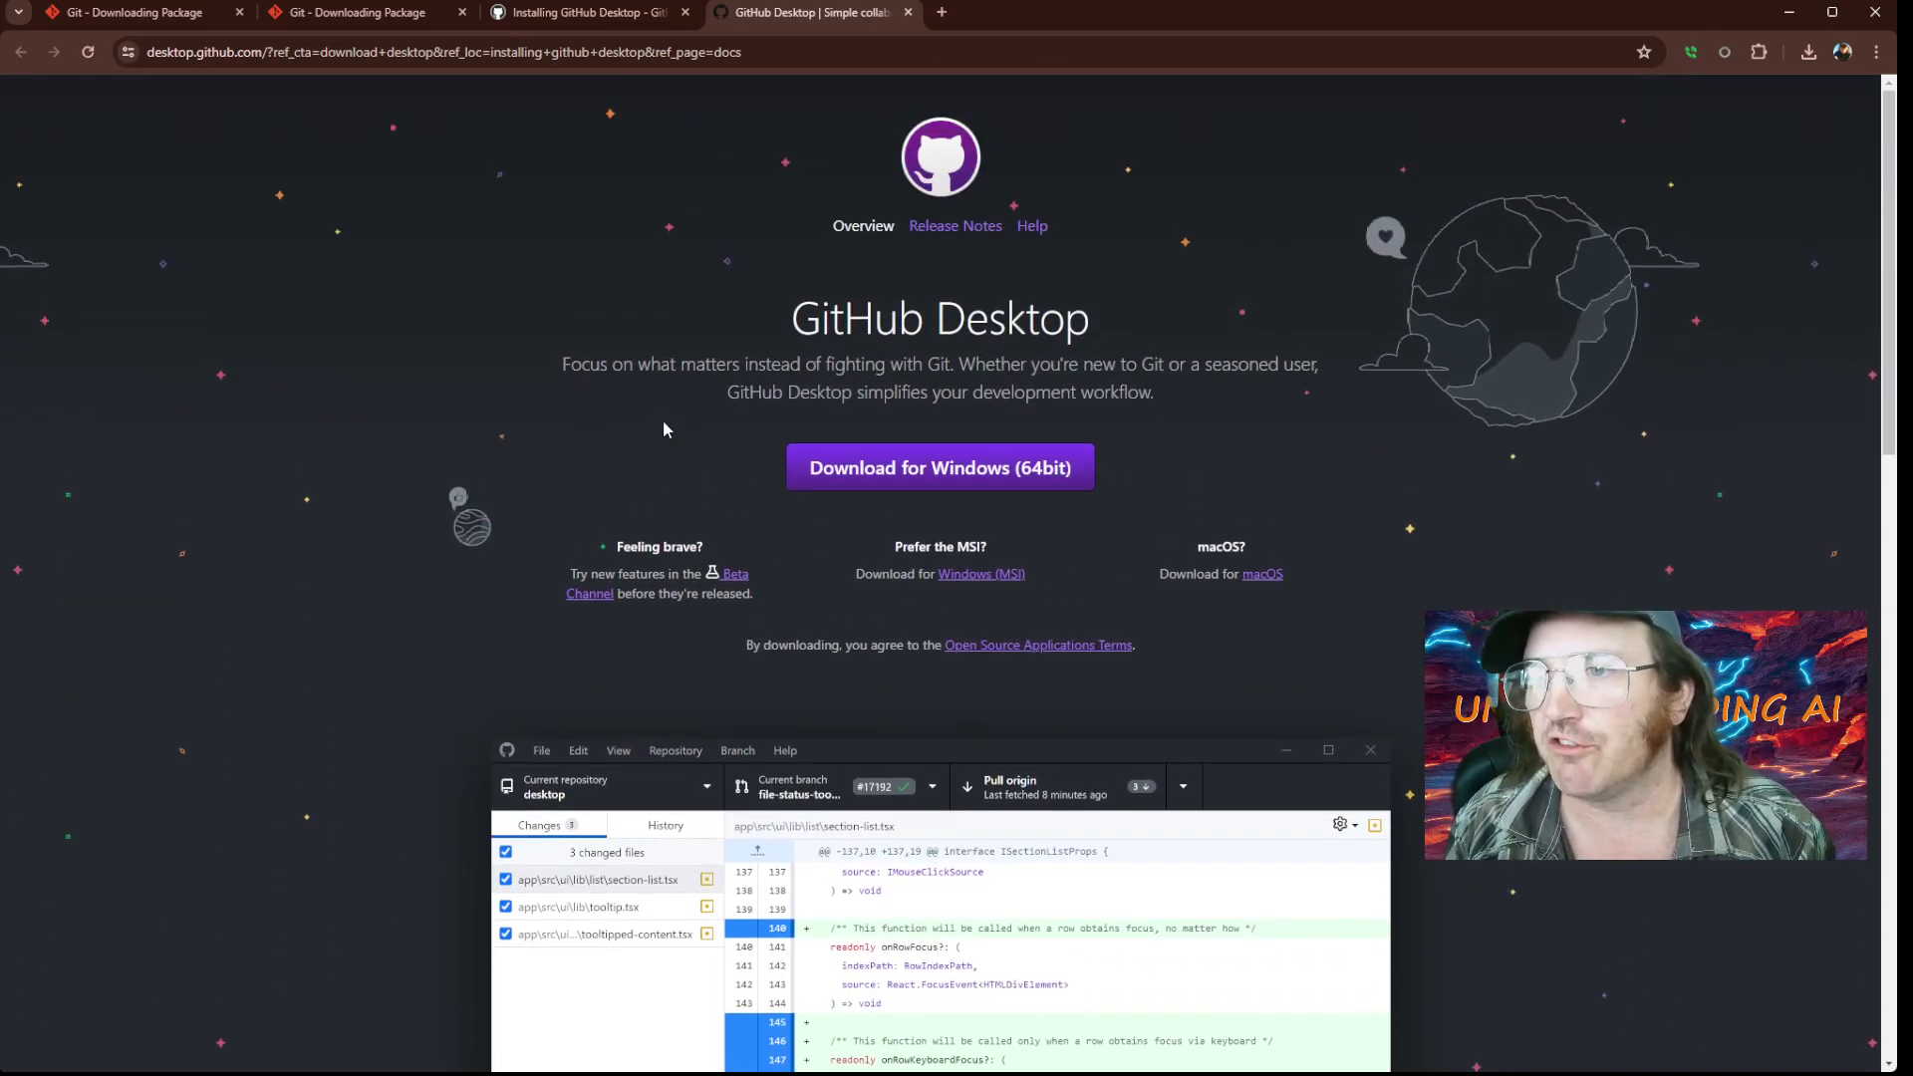
- Download the 64-bit Git for Windows Setup from the git-scm.com tab, then minimize the browser
click(583, 21)
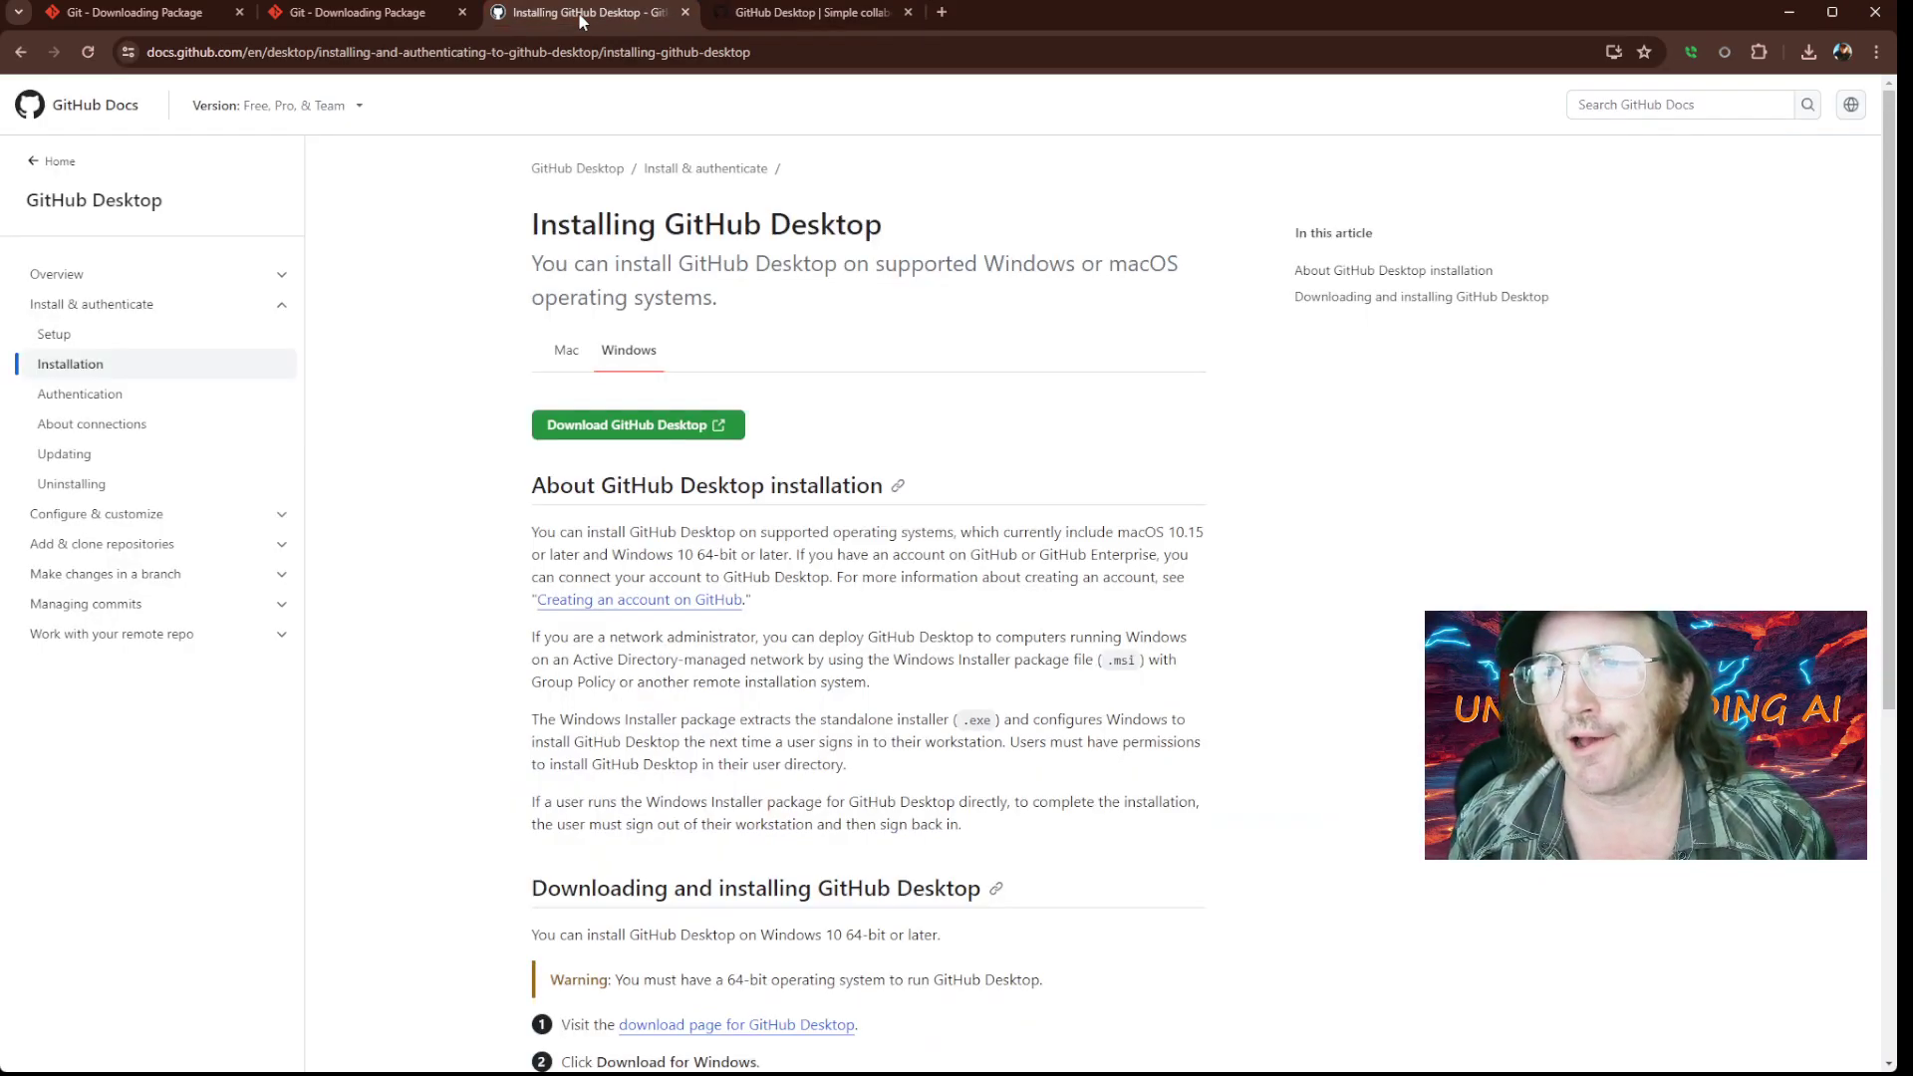
click(379, 15)
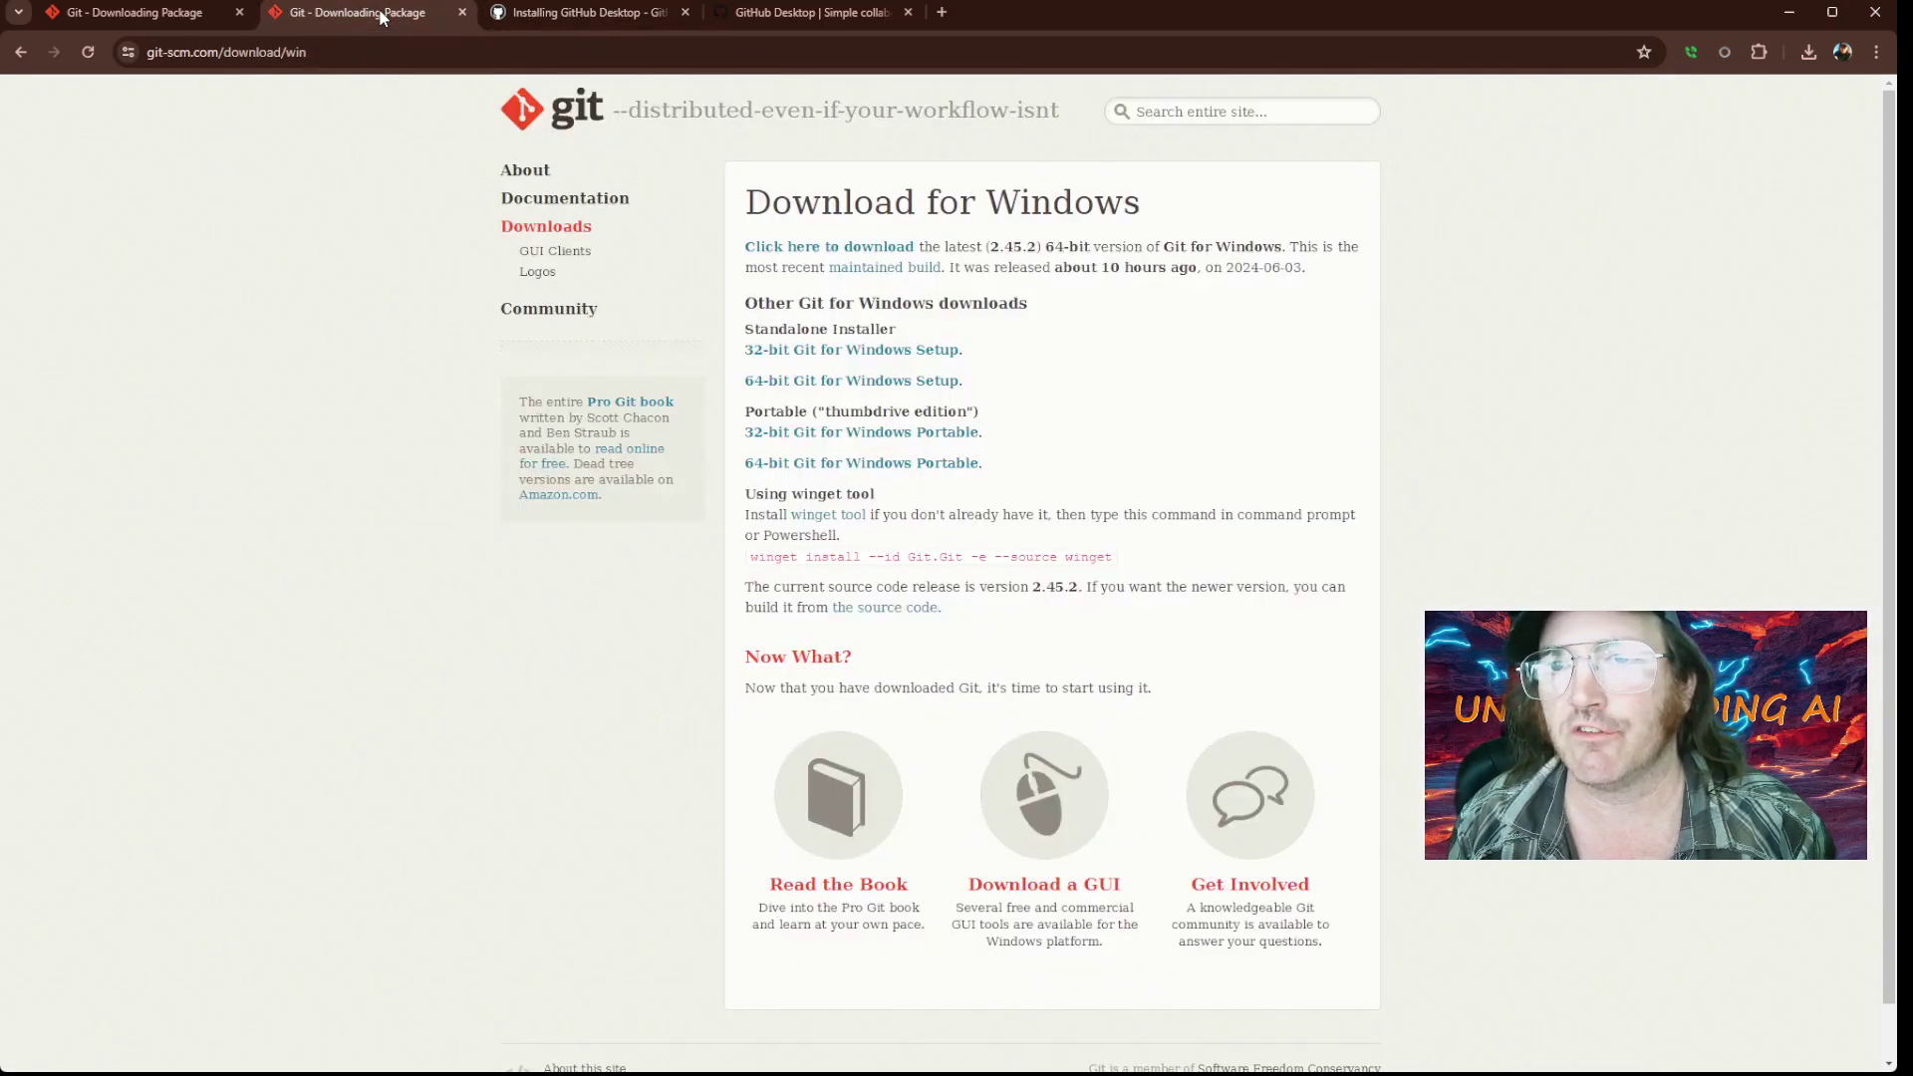
click(869, 385)
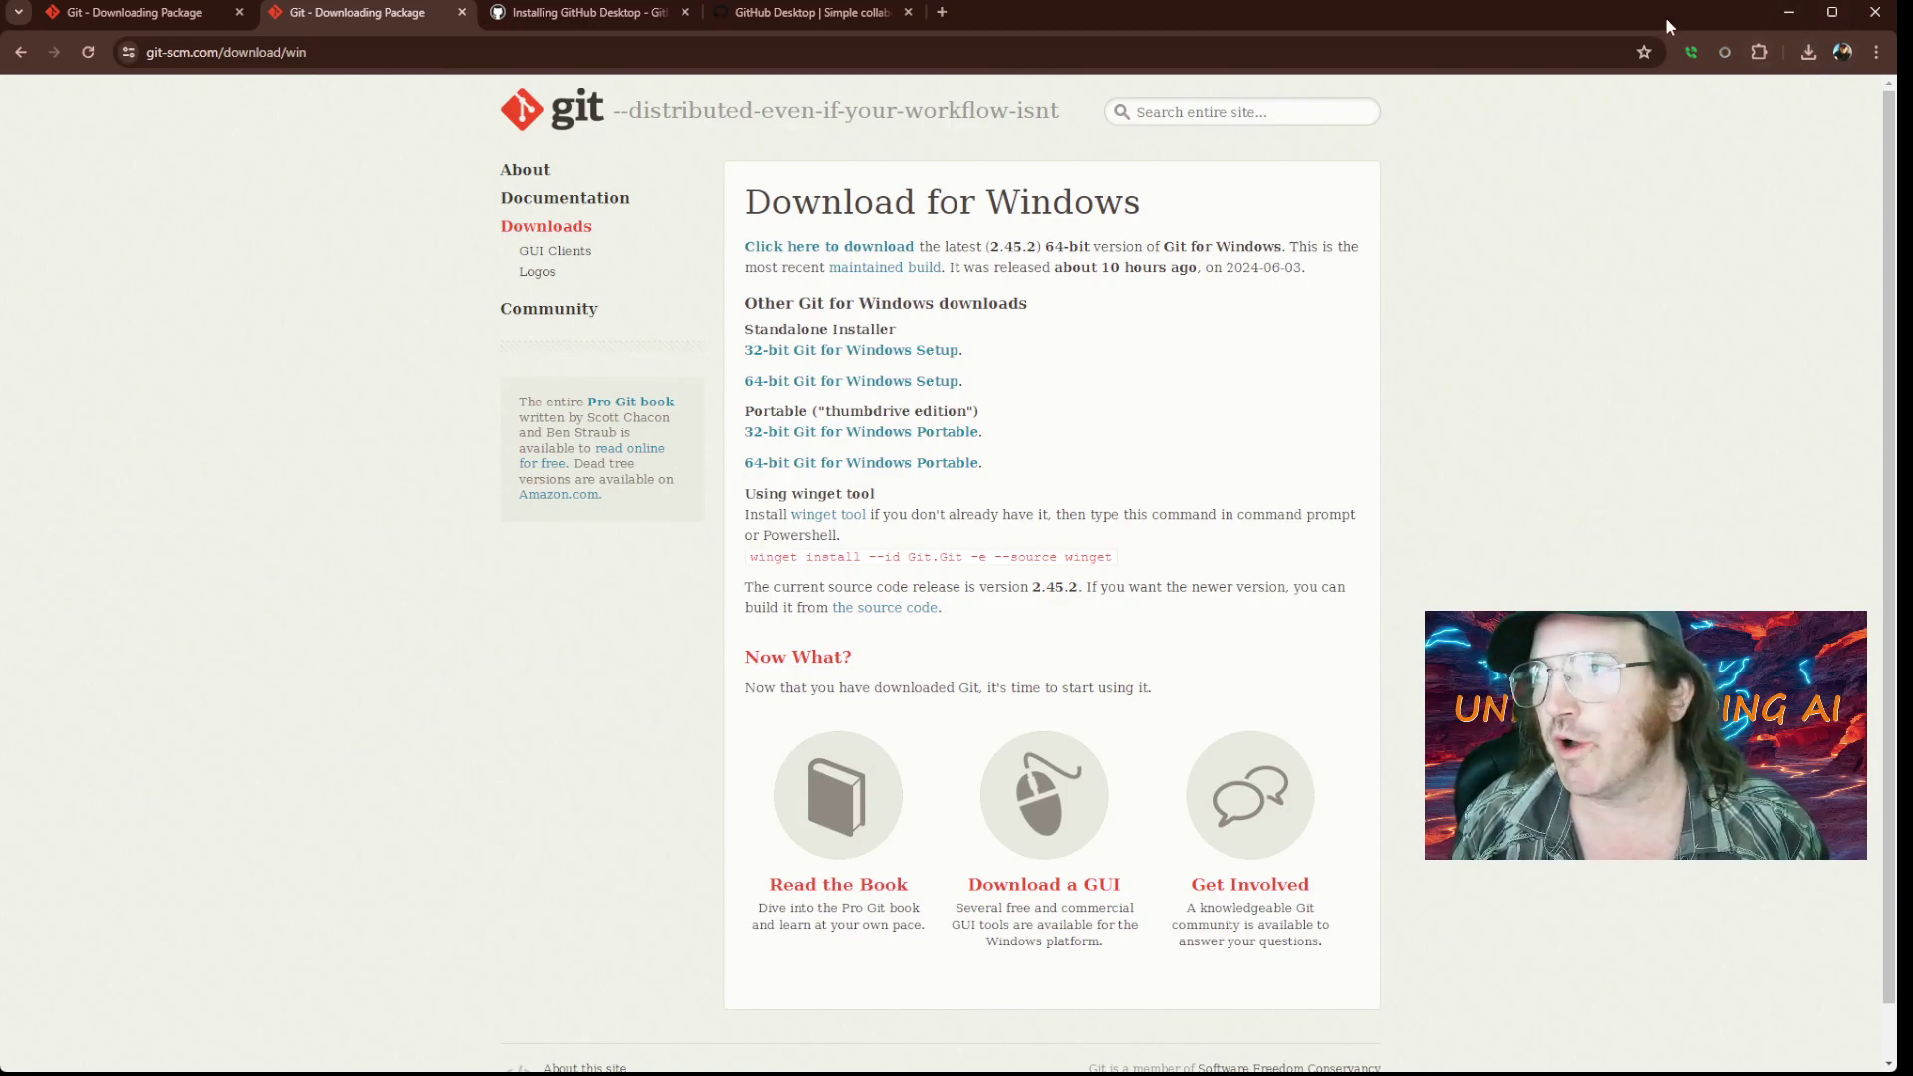
click(1790, 16)
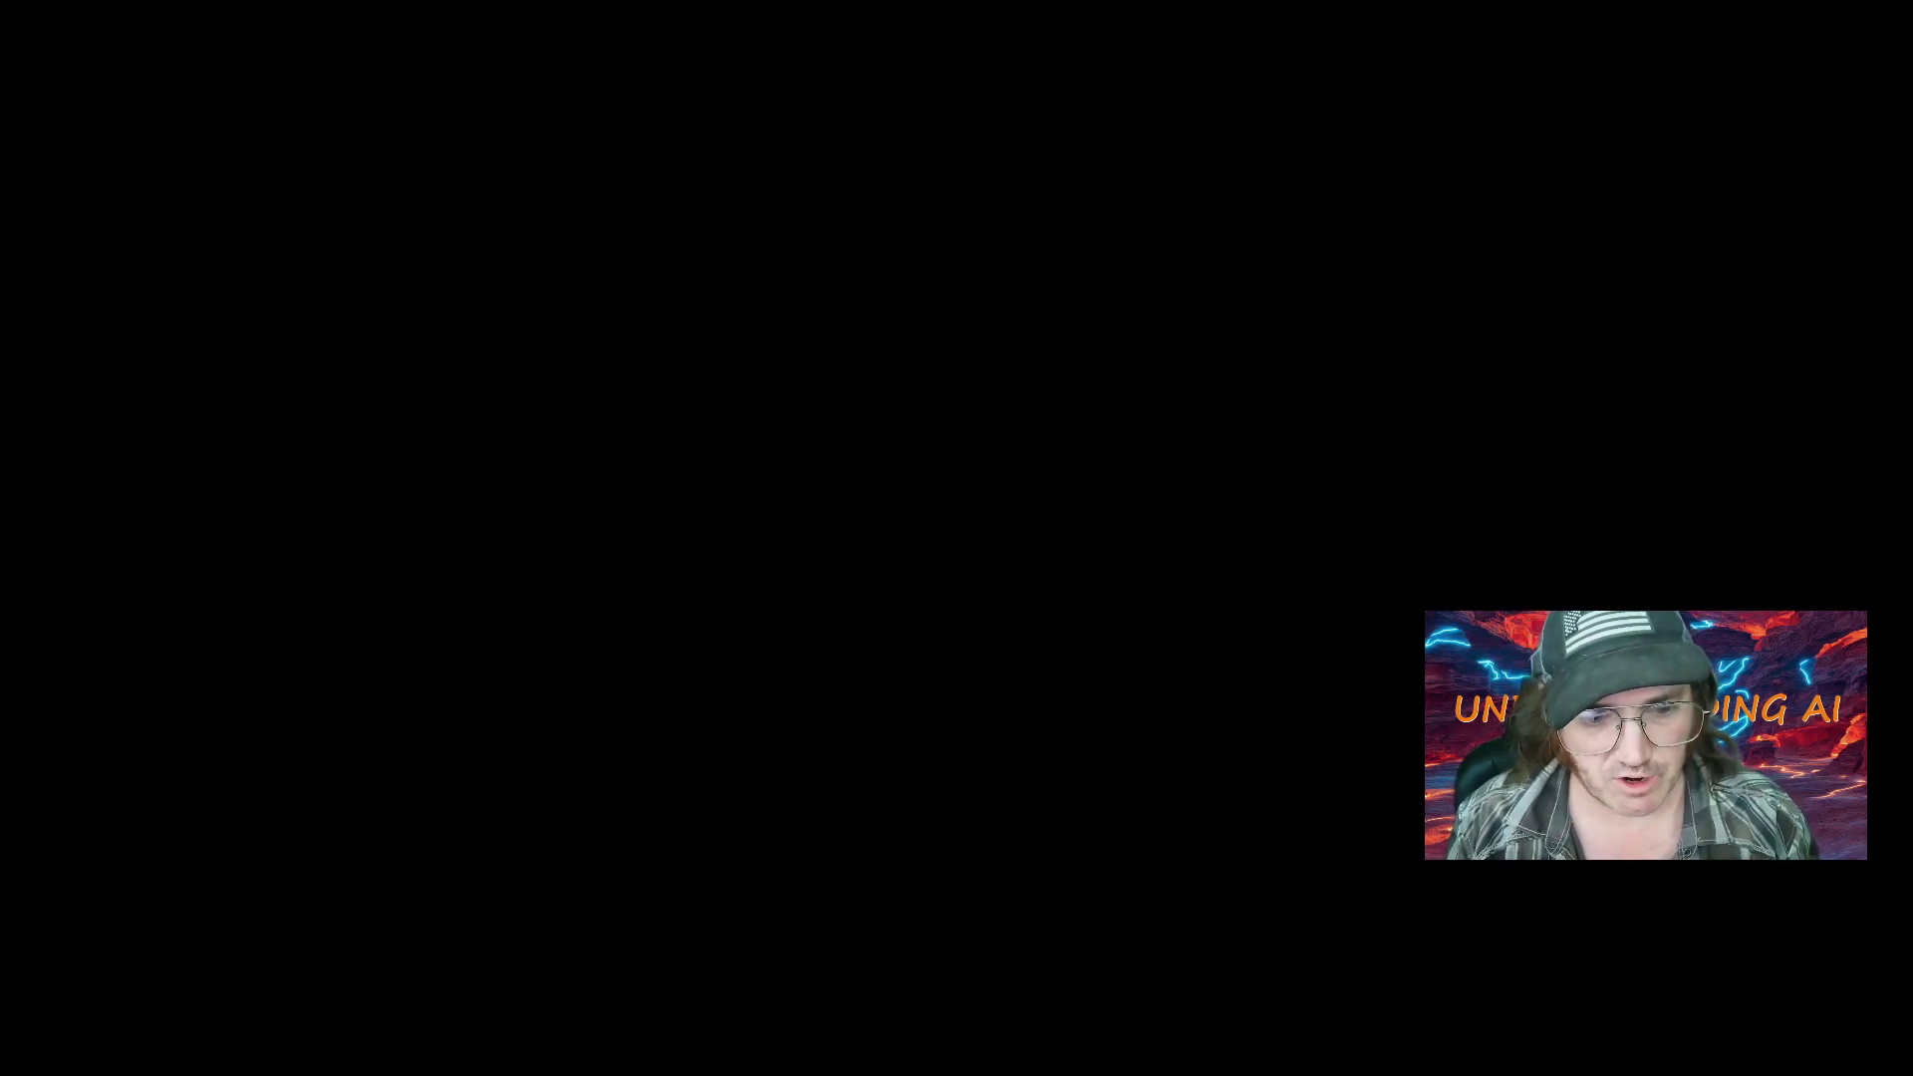
- Run git in Command Prompt at E:\ to show its usage help
key(alt+Tab)
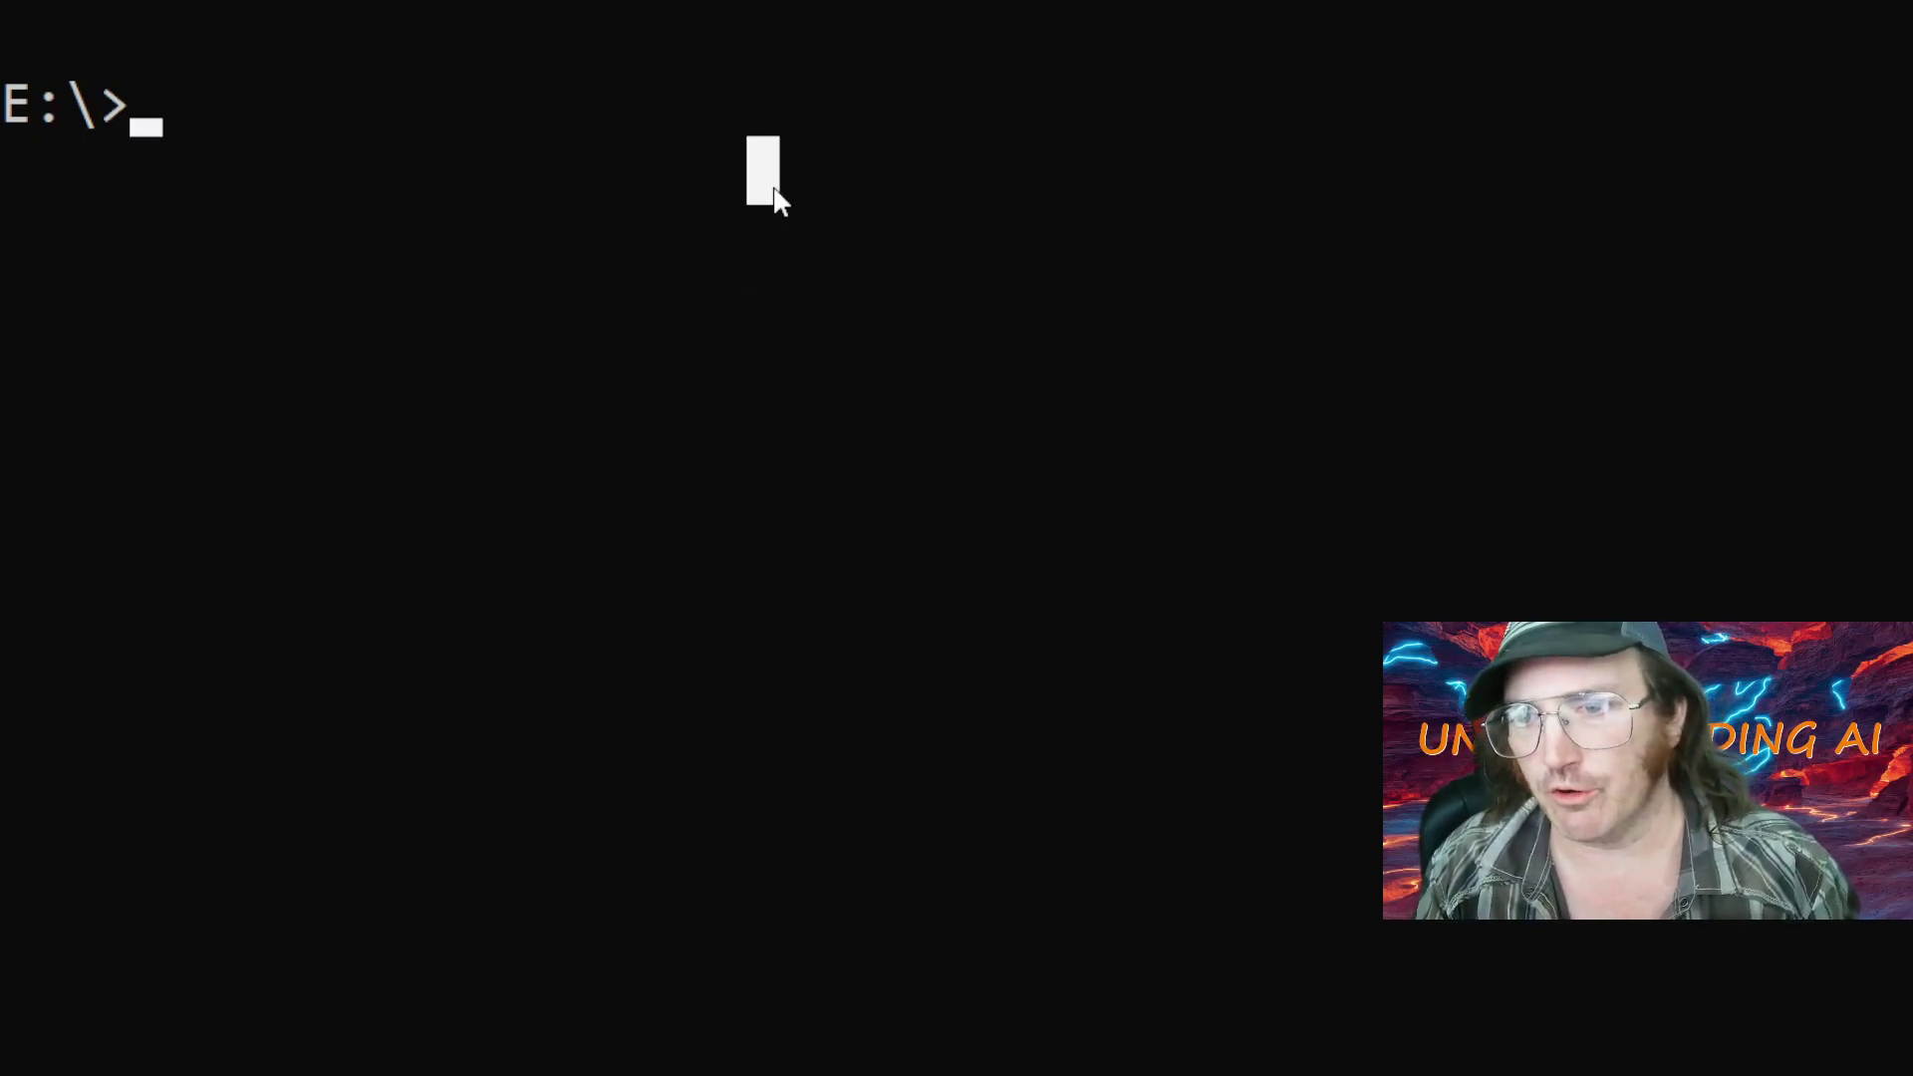
text(gii)
key(BackSpace)
text(t)
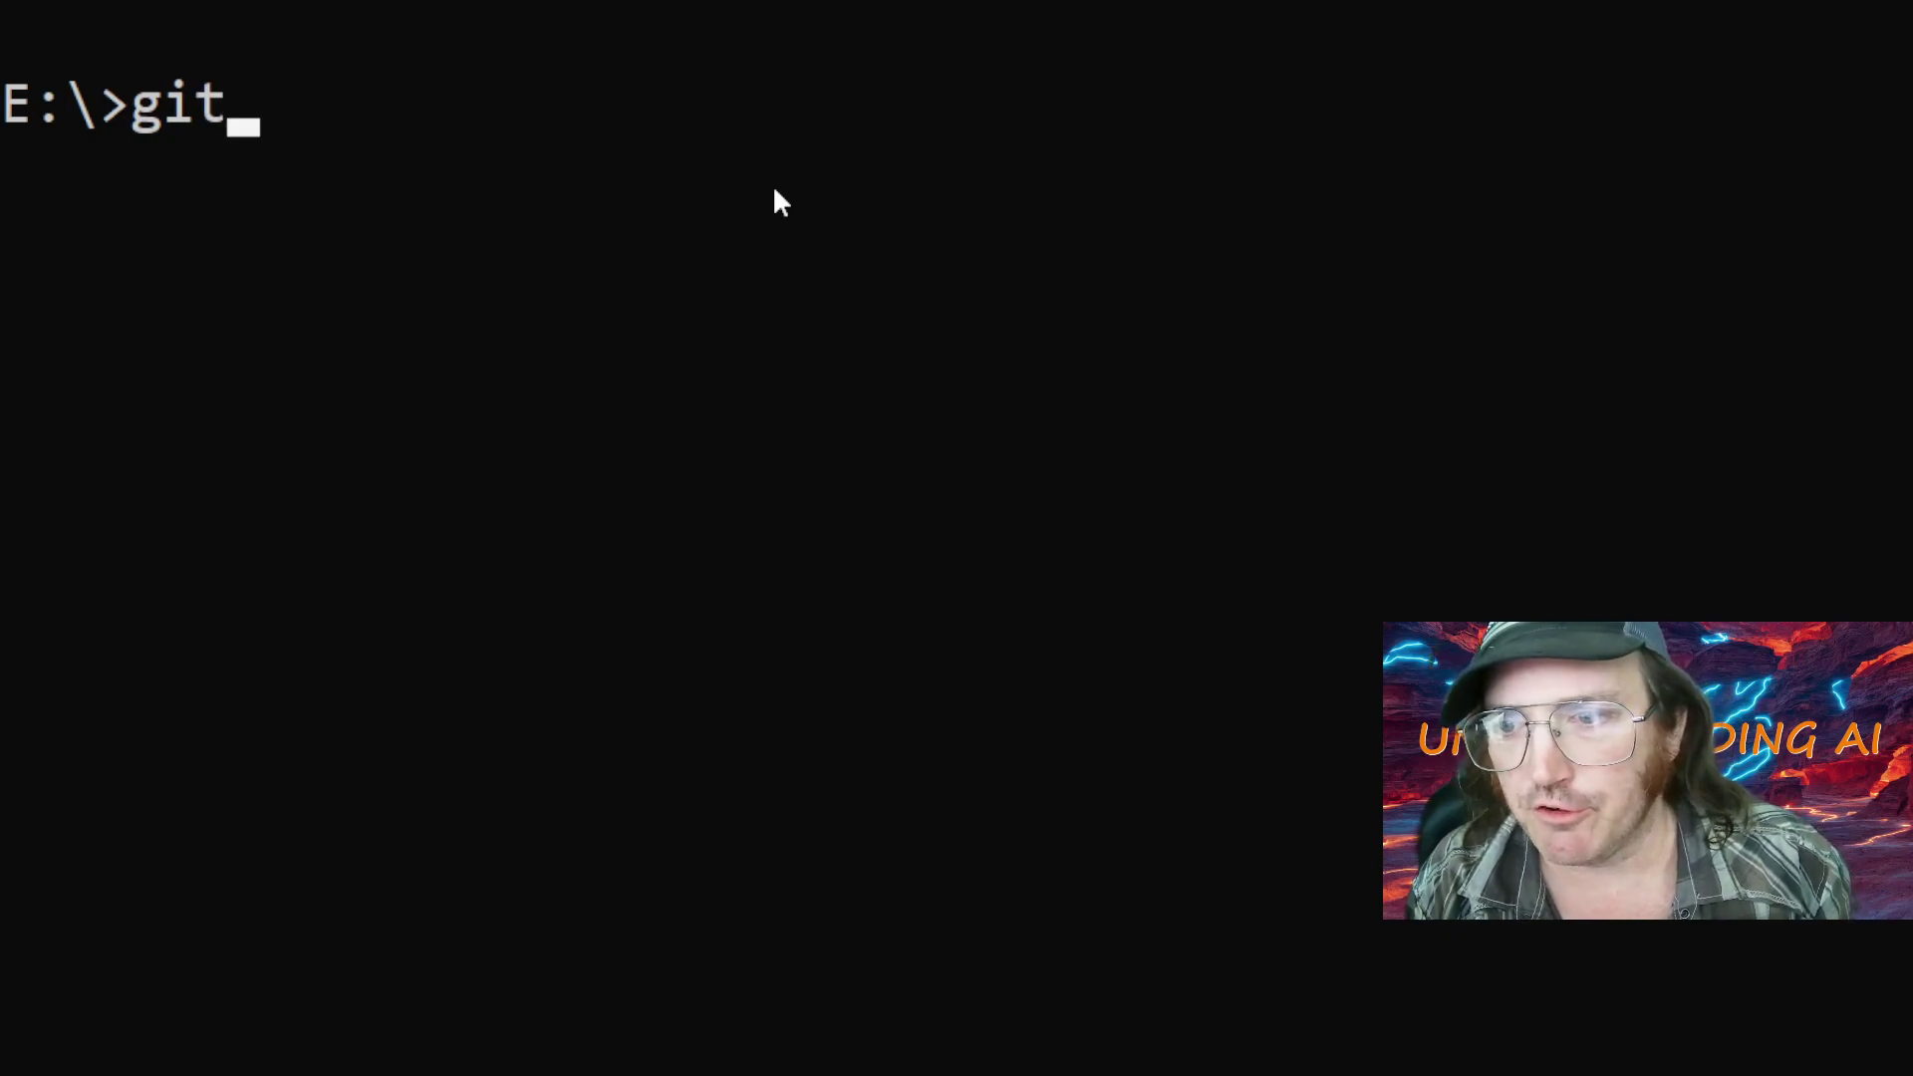
key(Return)
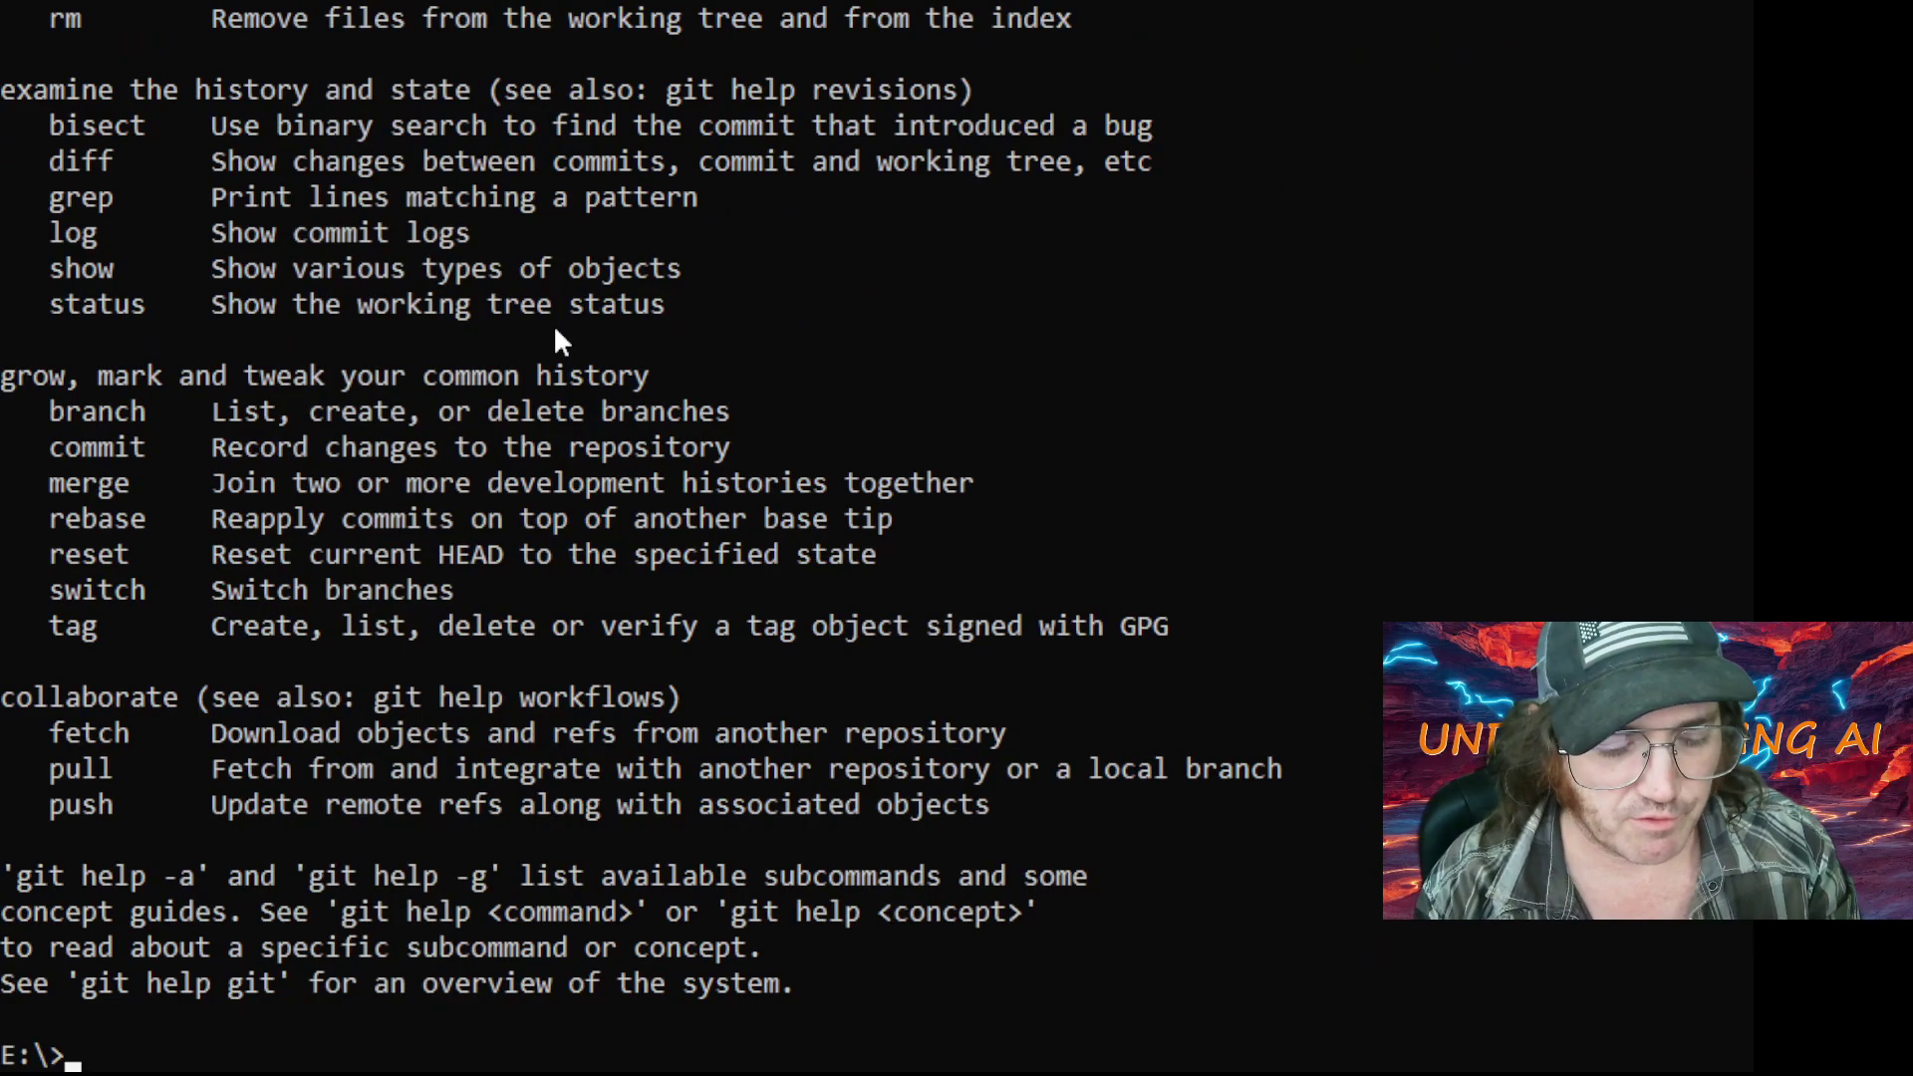
- Type 'git clone' at the prompt, then erase it with Backspace
text(git)
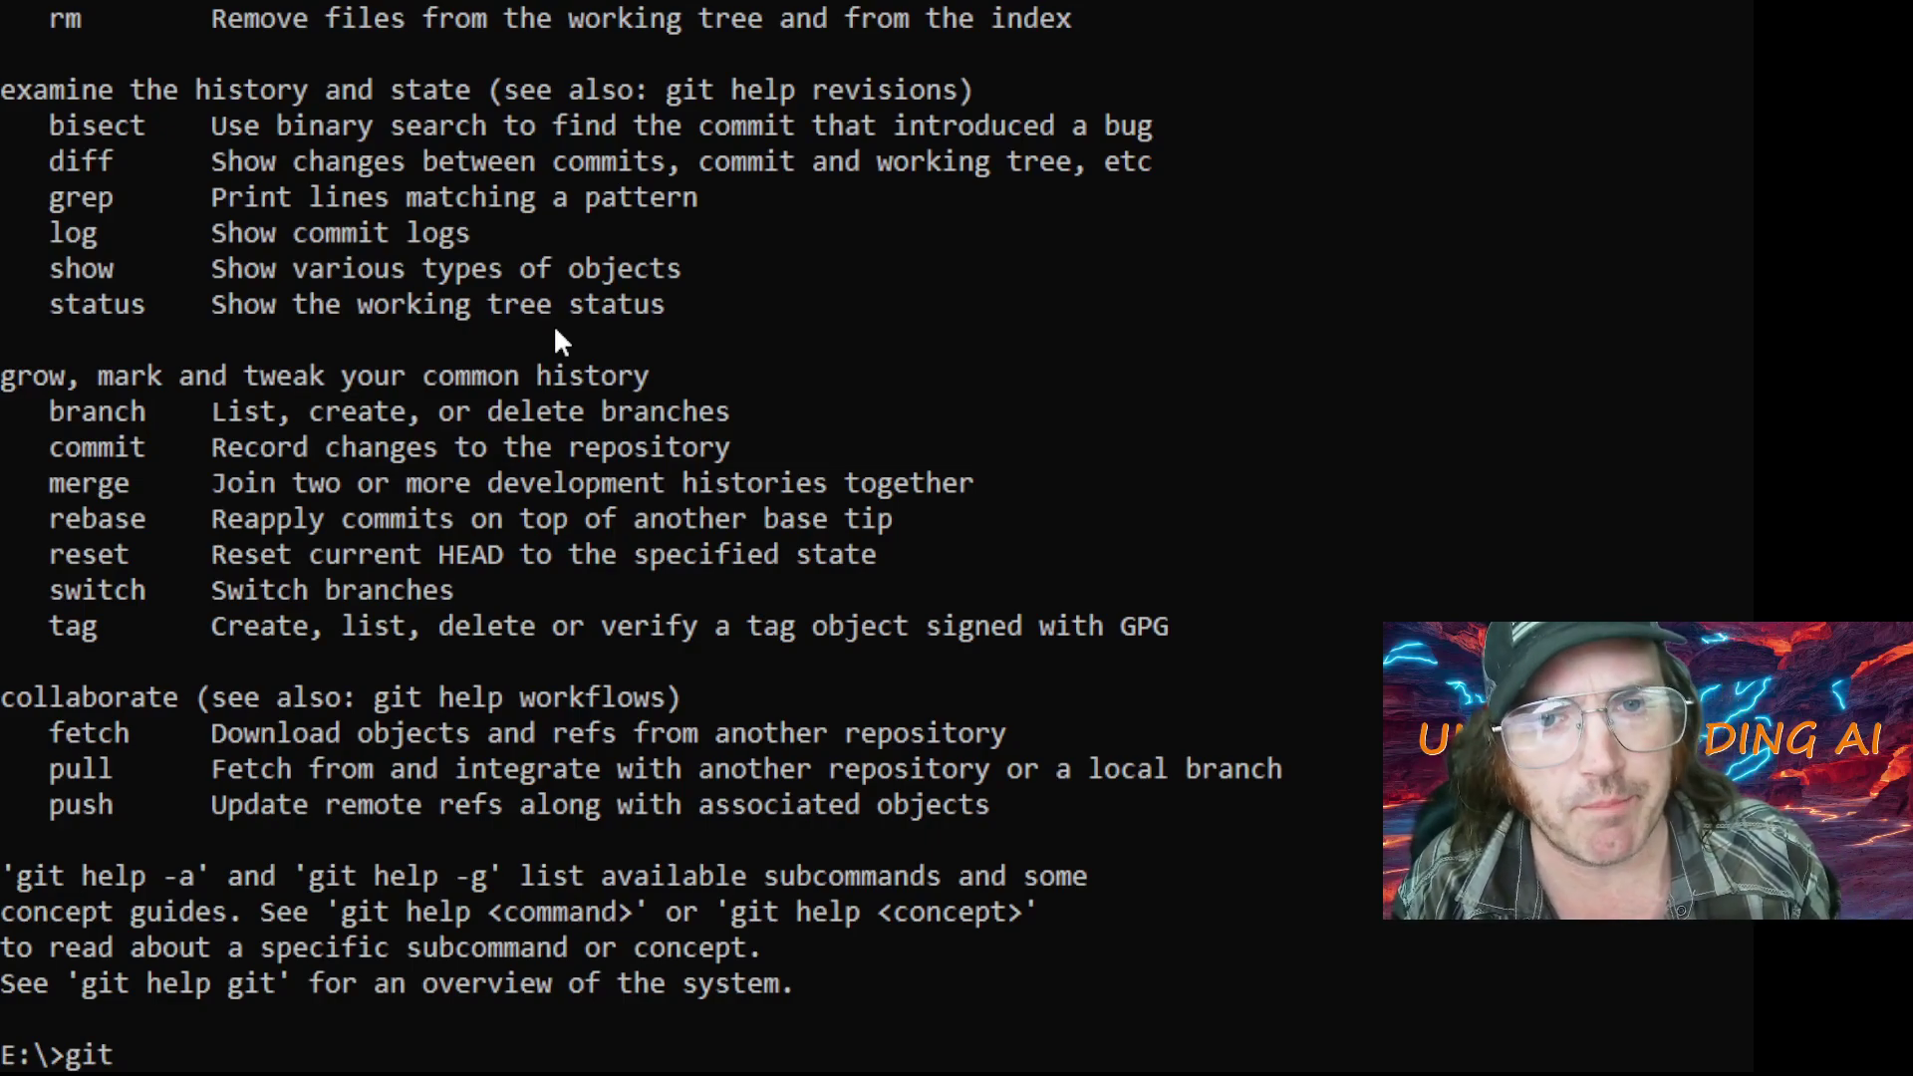
text(clone)
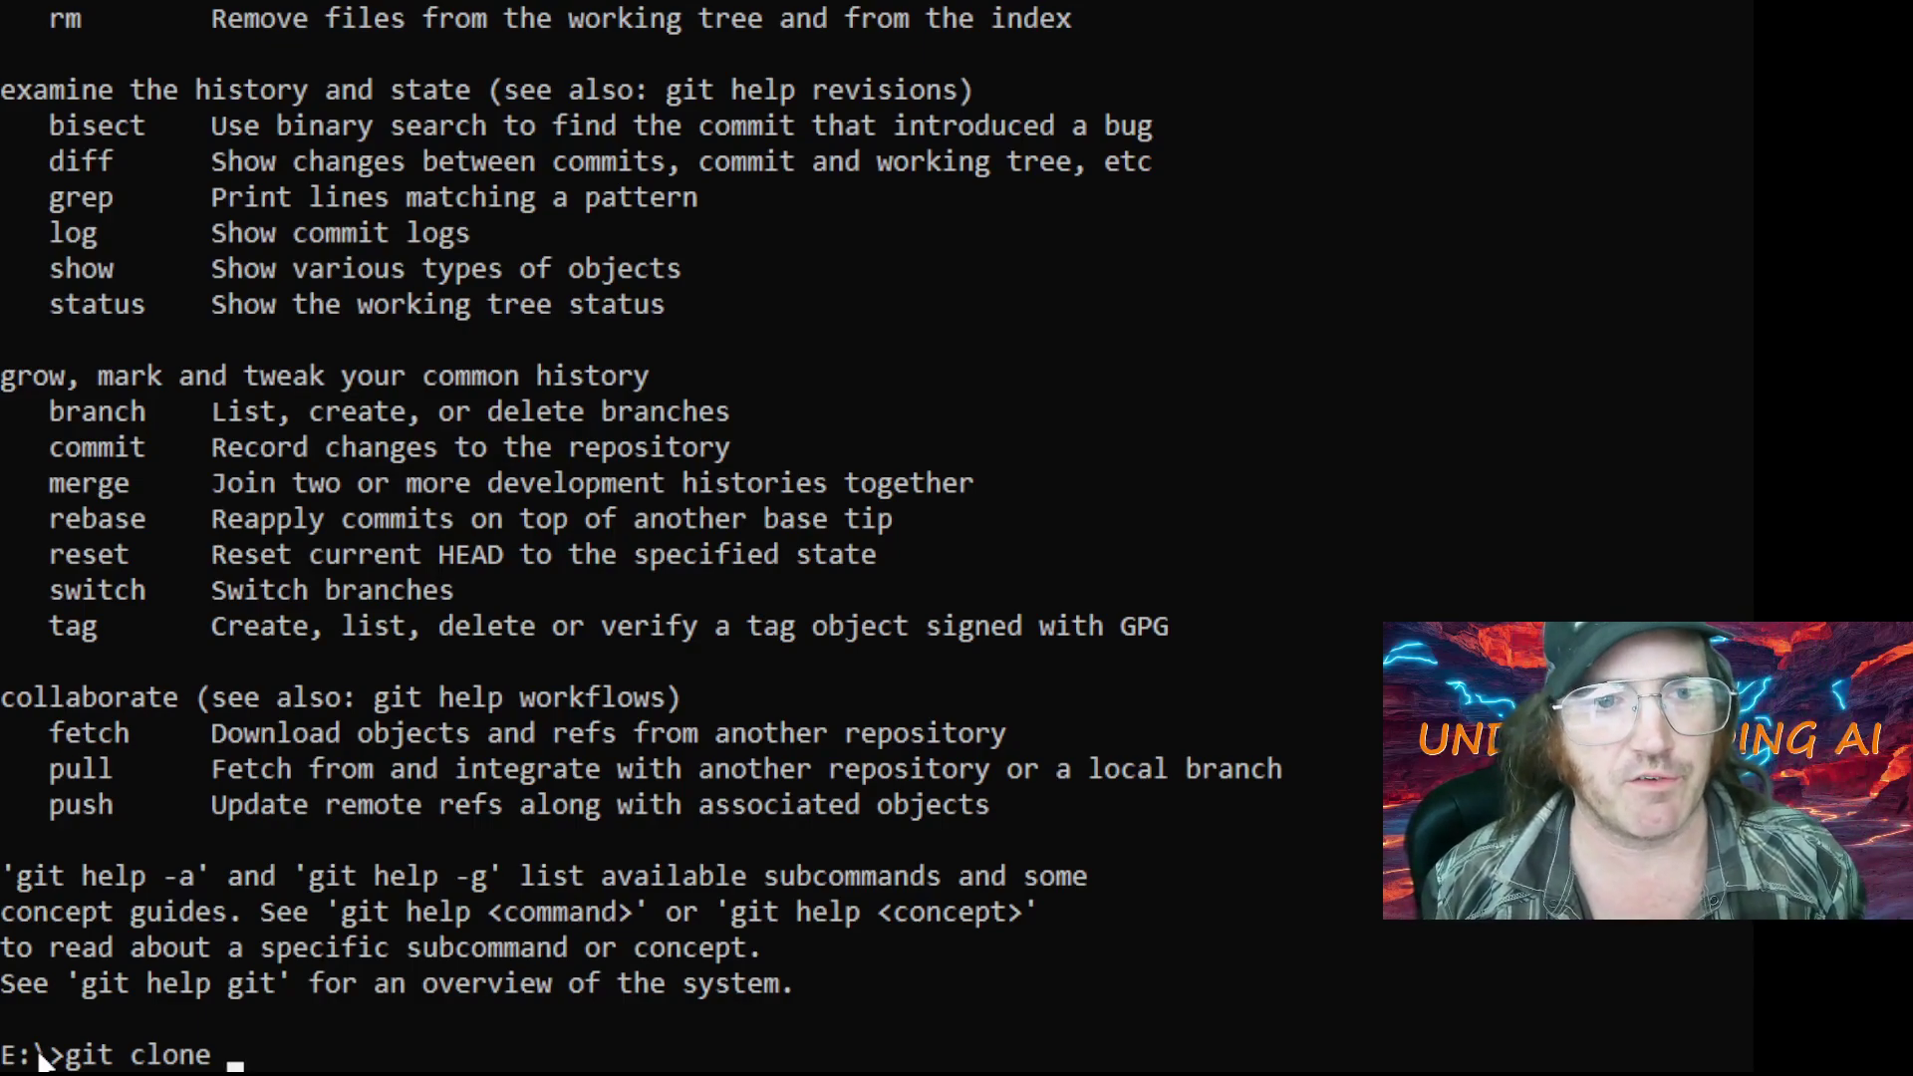
key(BackSpace)
key(BackSpace)
key(BackSpace)
key(BackSpace)
key(BackSpace)
key(BackSpace)
key(BackSpace)
key(BackSpace)
key(BackSpace)
key(BackSpace)
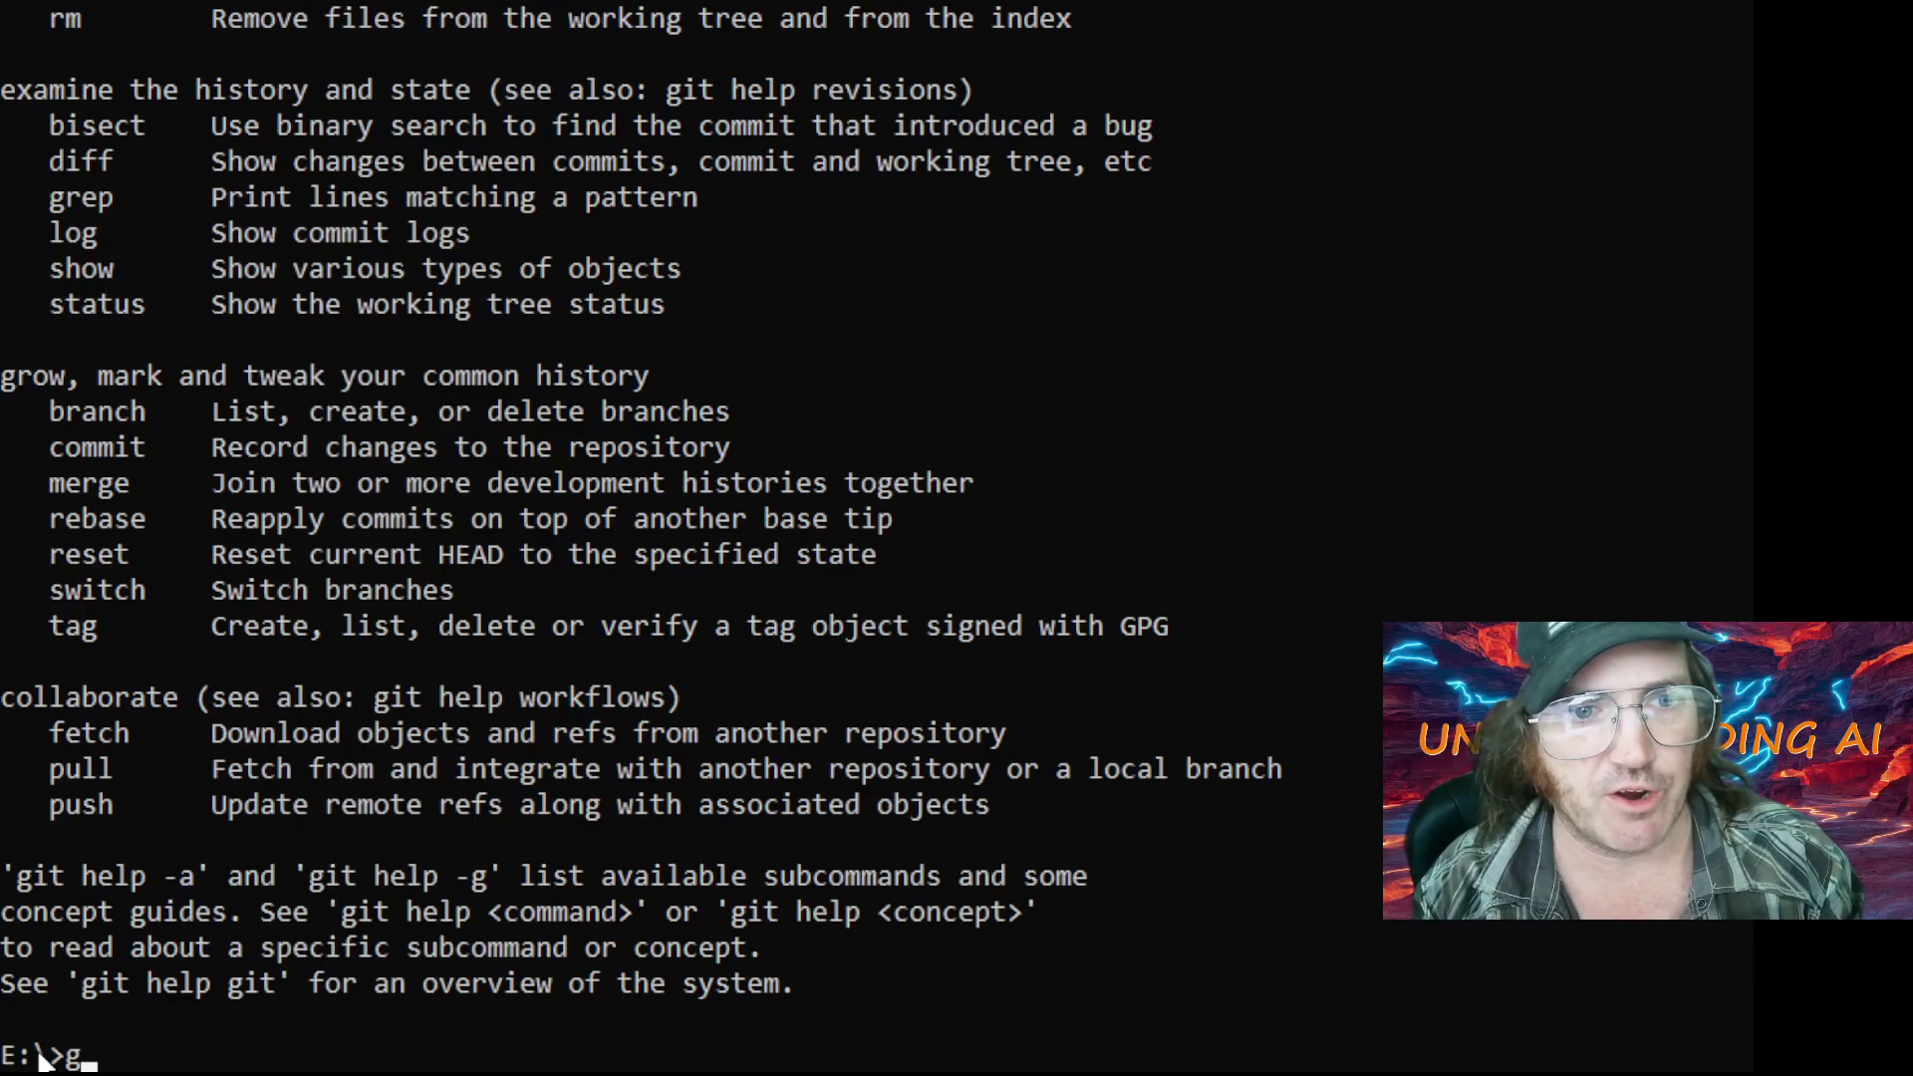